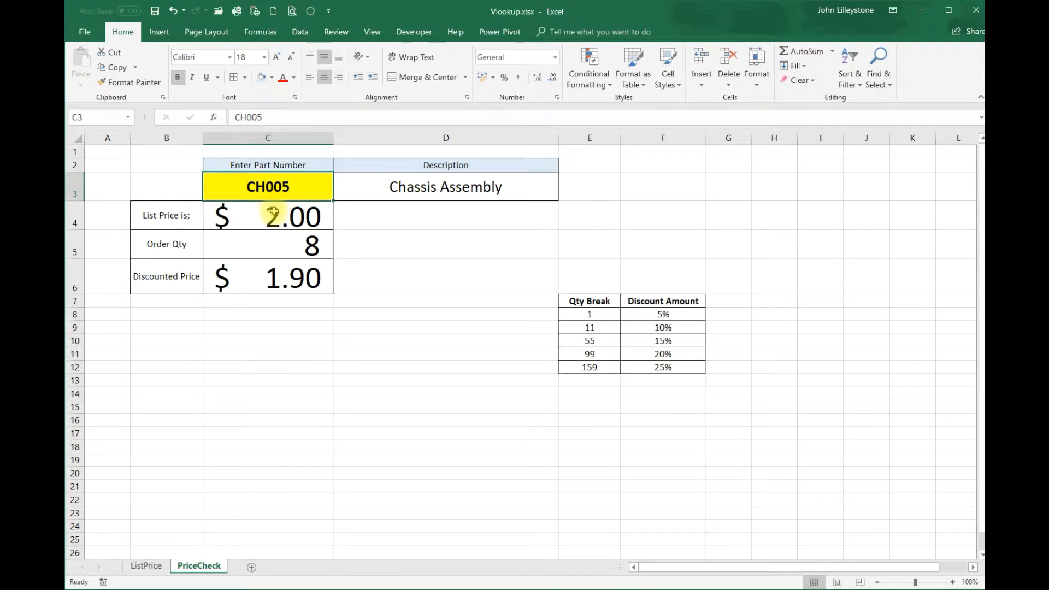
# - Examine the lookup formulas in C4 and D3 of PriceCheck and the part numbers, descriptions and prices on the ListPrice sheet
pyautogui.click(272, 216)
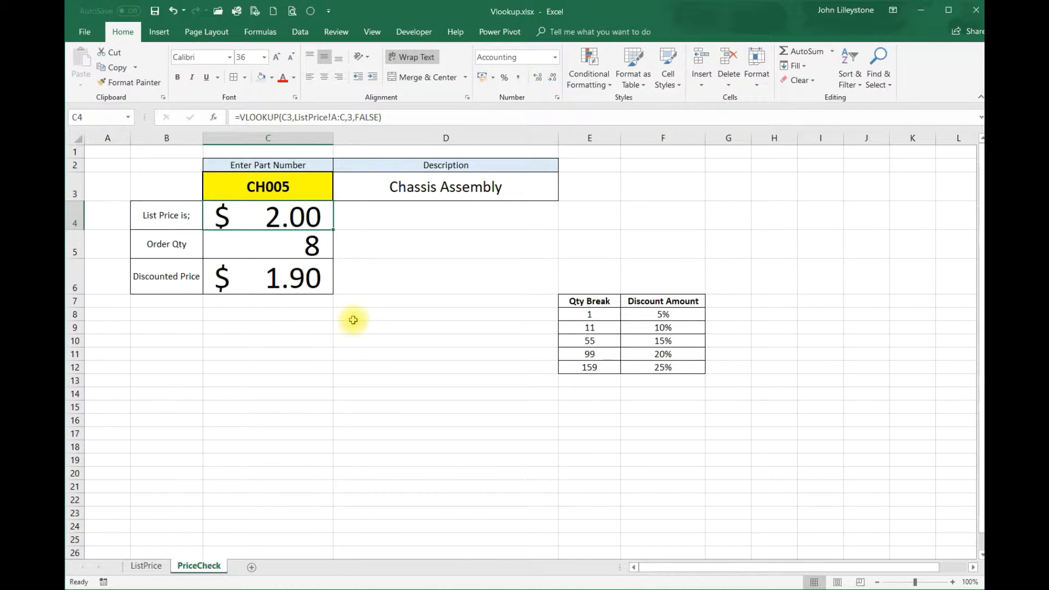
pyautogui.click(417, 191)
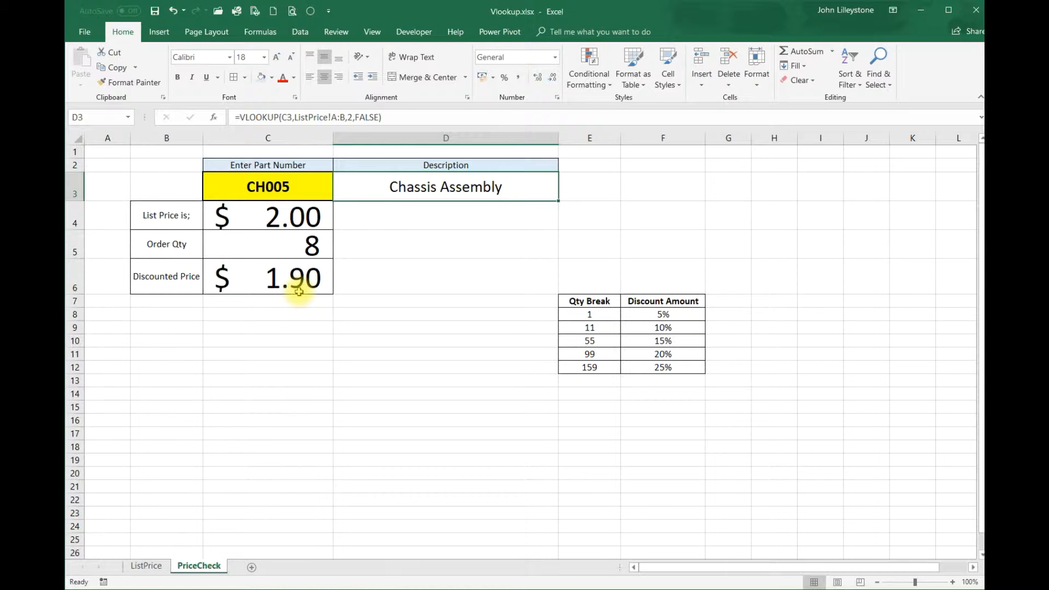
pyautogui.click(145, 567)
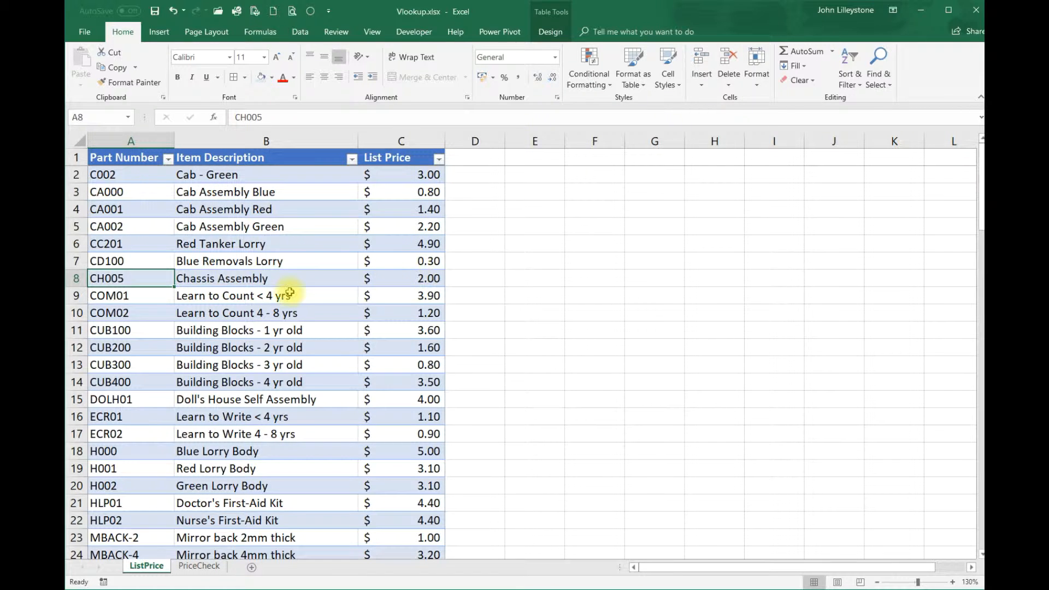
pyautogui.scroll(-4, 170, 310)
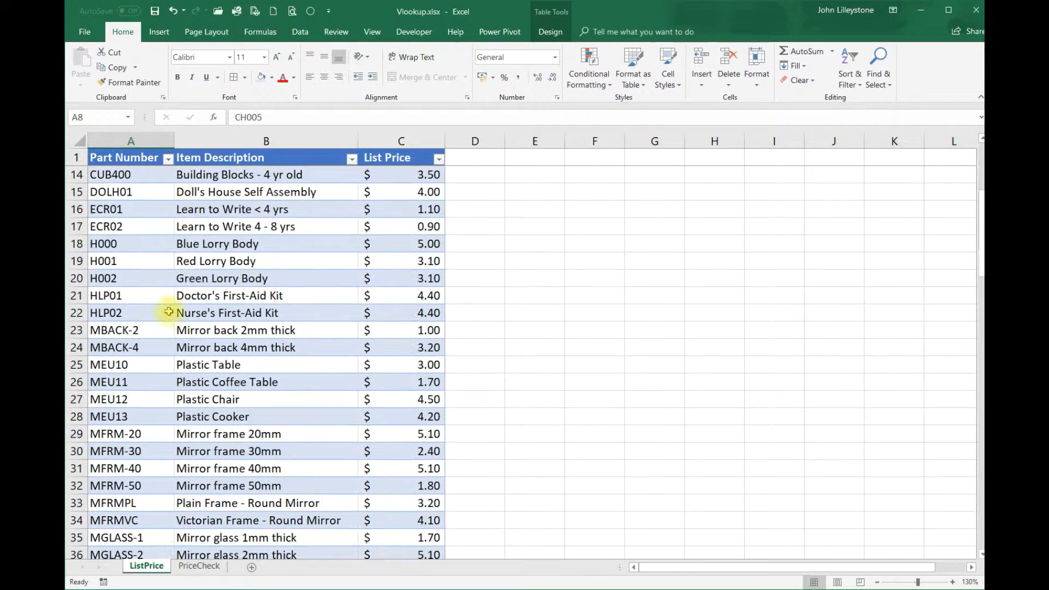
pyautogui.scroll(-3, 176, 307)
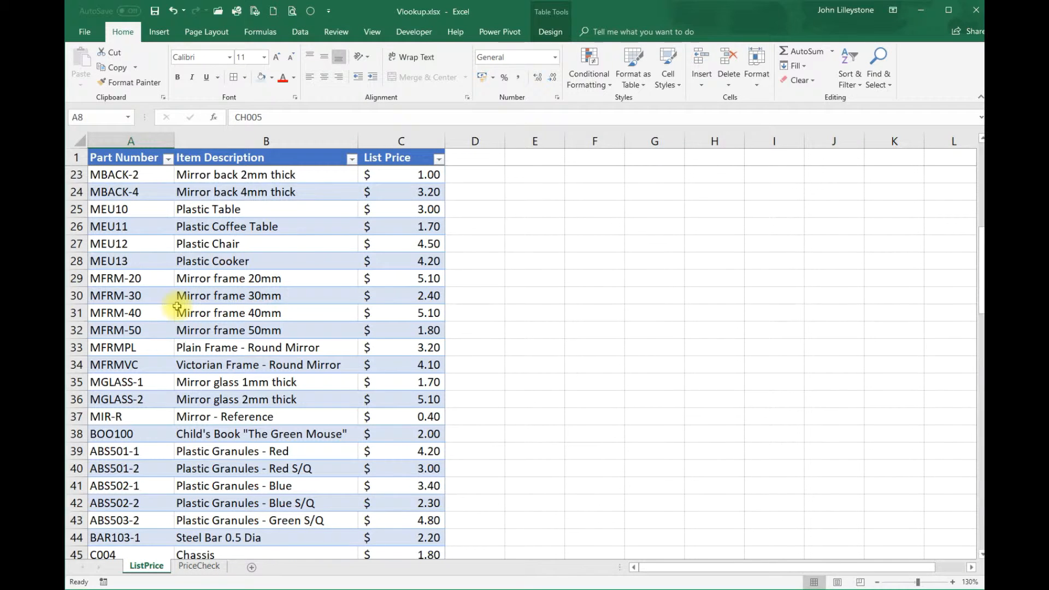
pyautogui.scroll(-1, 175, 306)
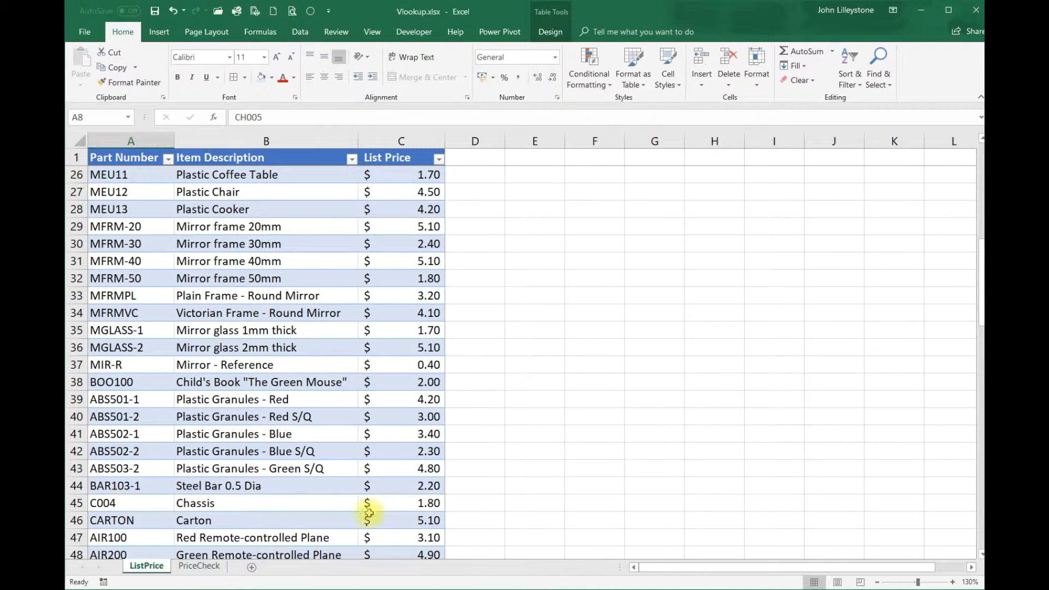
pyautogui.scroll(-3, 147, 494)
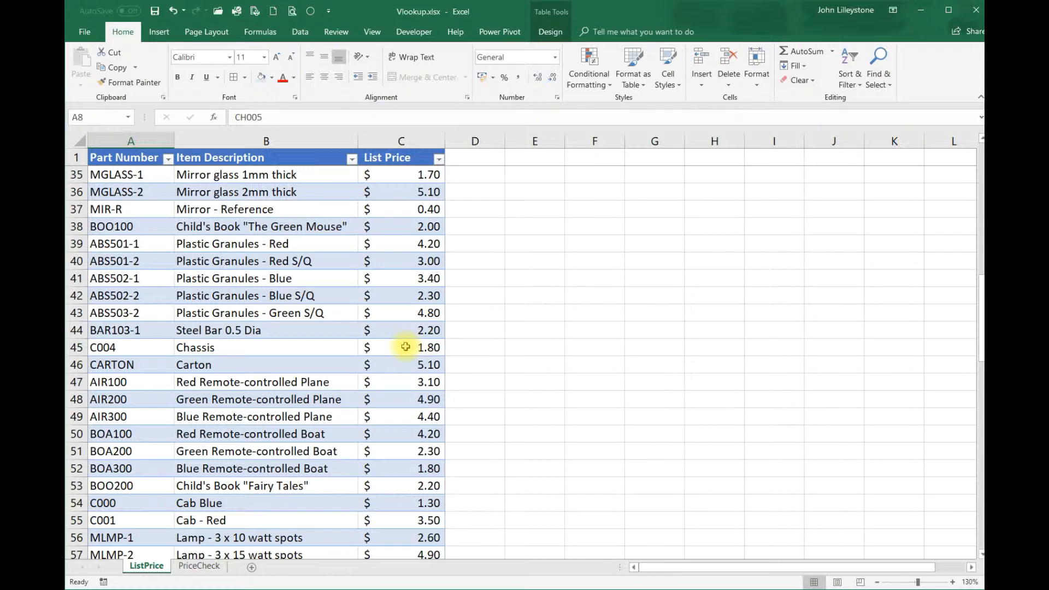
# - Enter part number C004 in cell C3 of the PriceCheck sheet
pyautogui.click(209, 566)
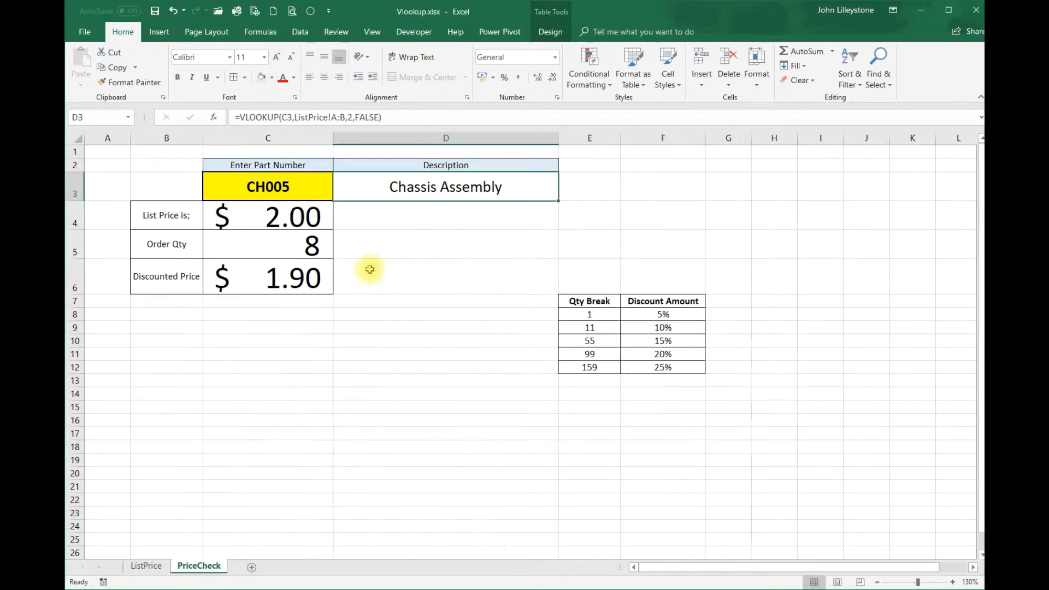
pyautogui.click(280, 189)
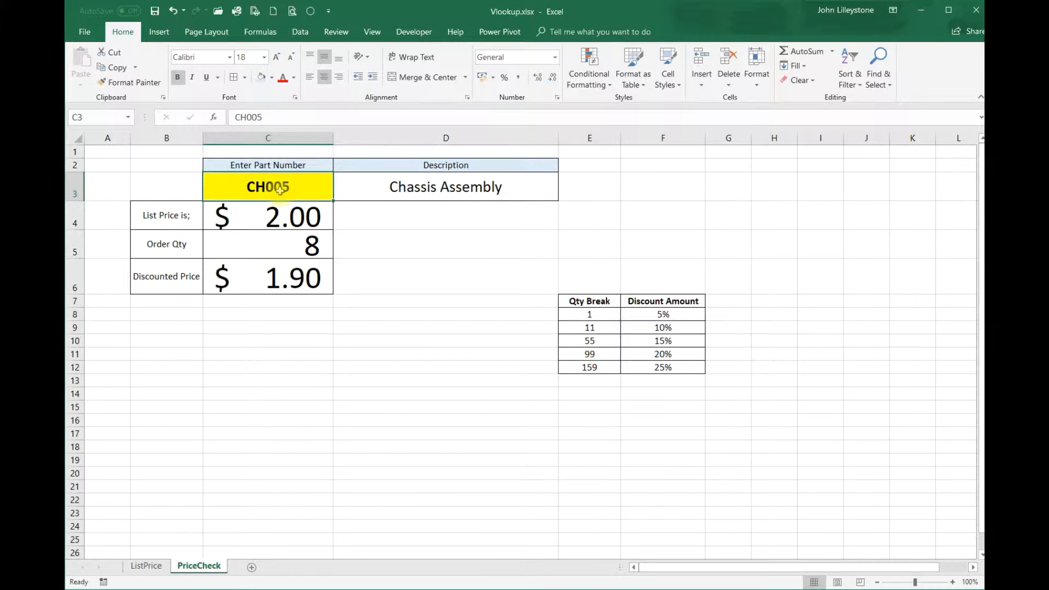
pyautogui.write('C004')
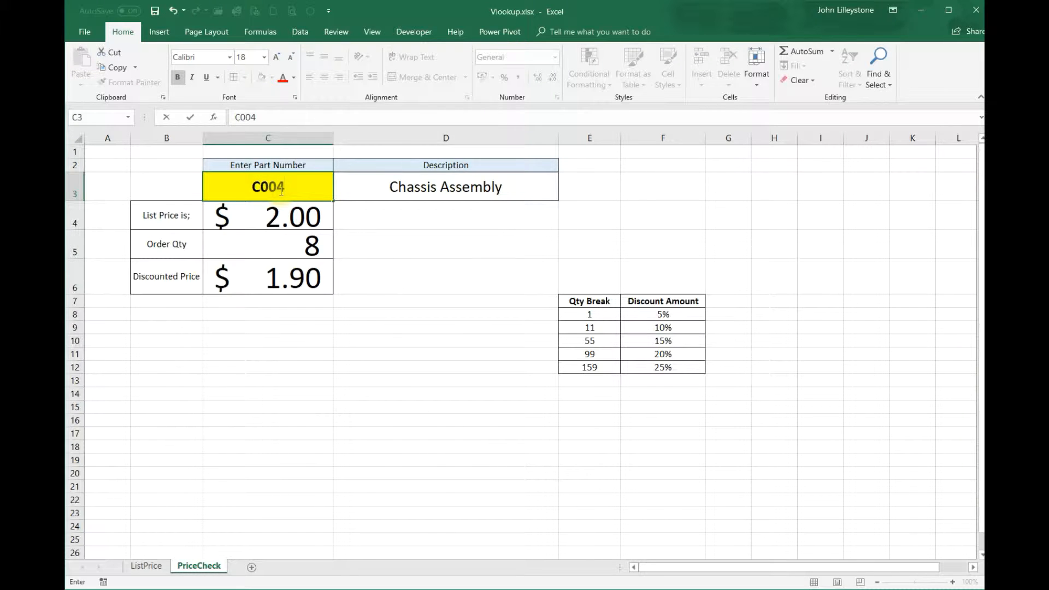
pyautogui.press('Return')
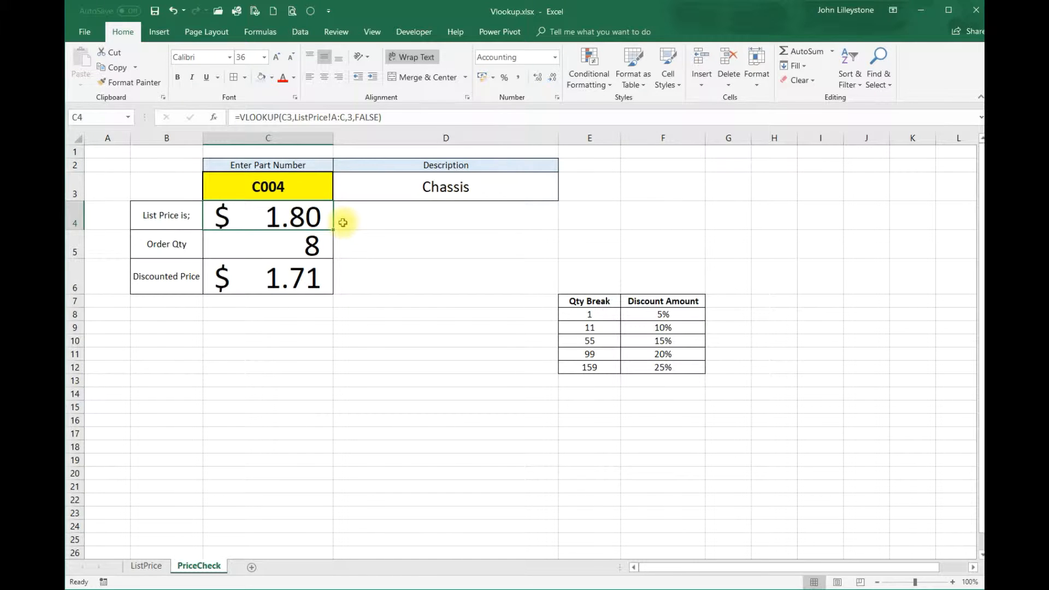
# - Test the quantity discount by entering an order quantity of 12 and after that 120 in C5
pyautogui.click(297, 244)
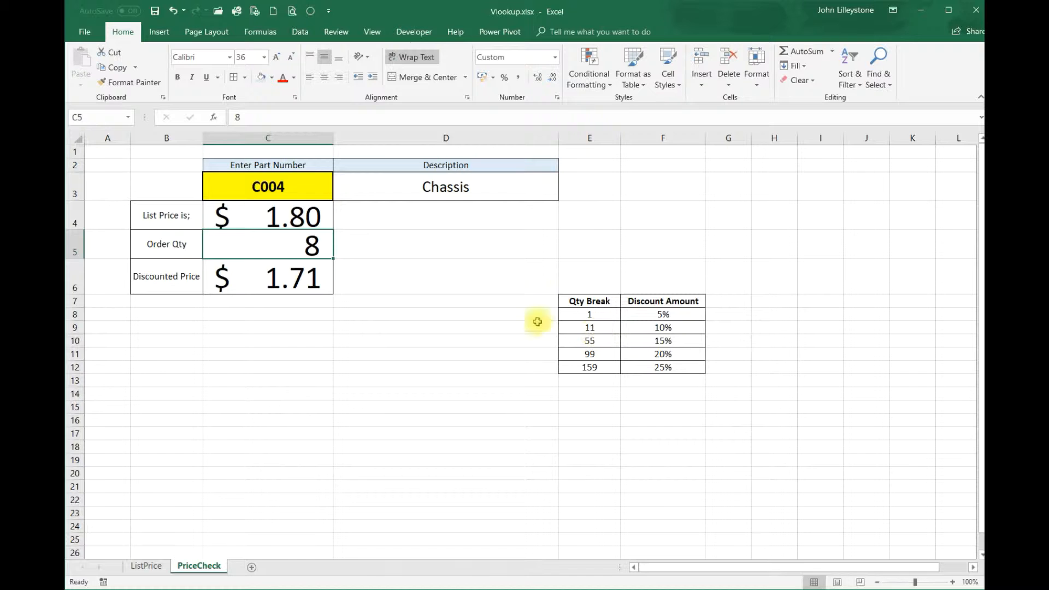
pyautogui.write('12')
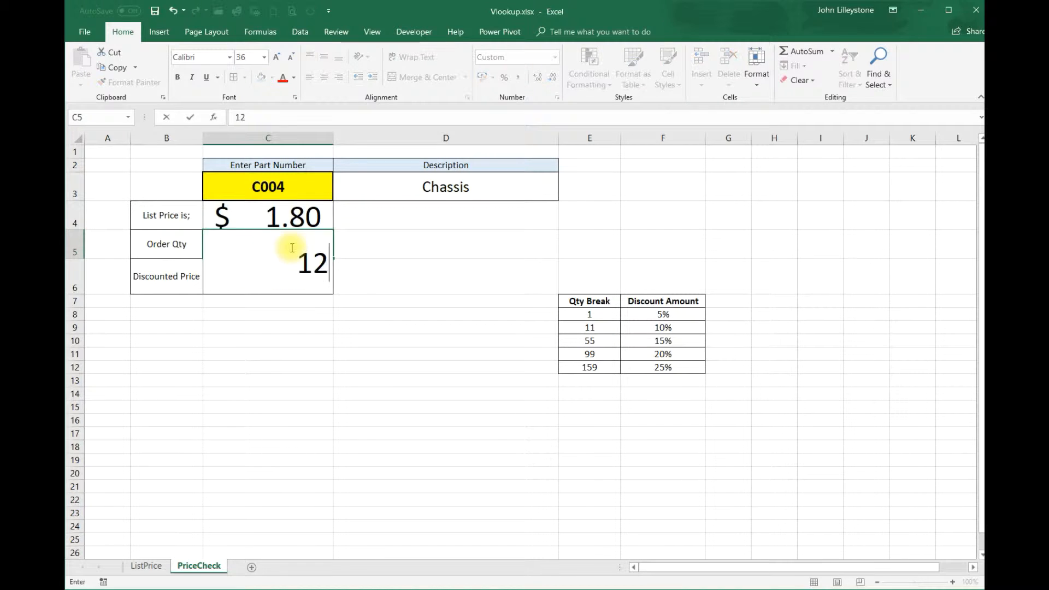
pyautogui.press('Return')
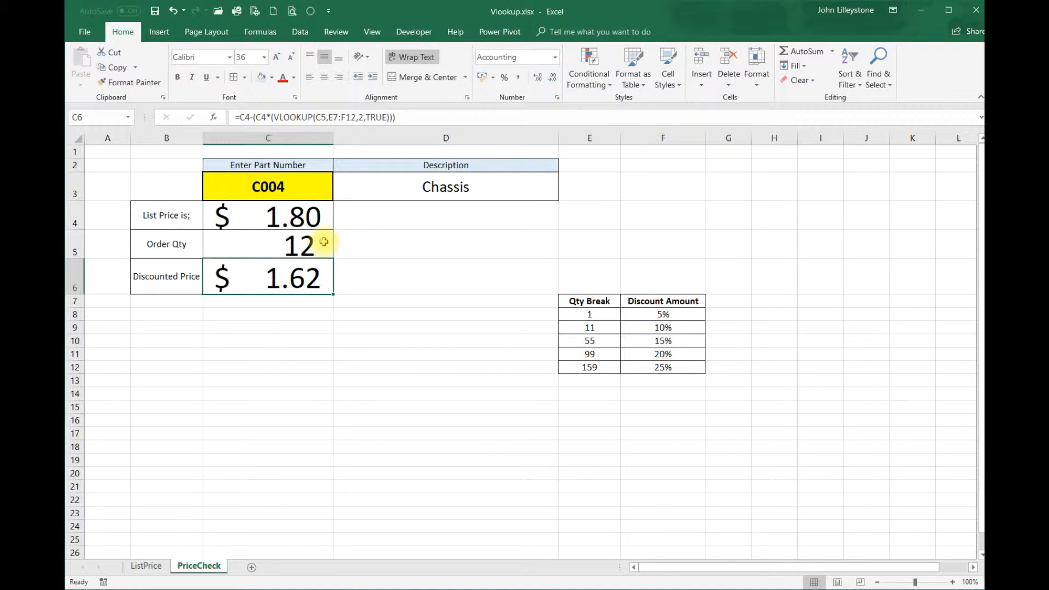
pyautogui.click(330, 245)
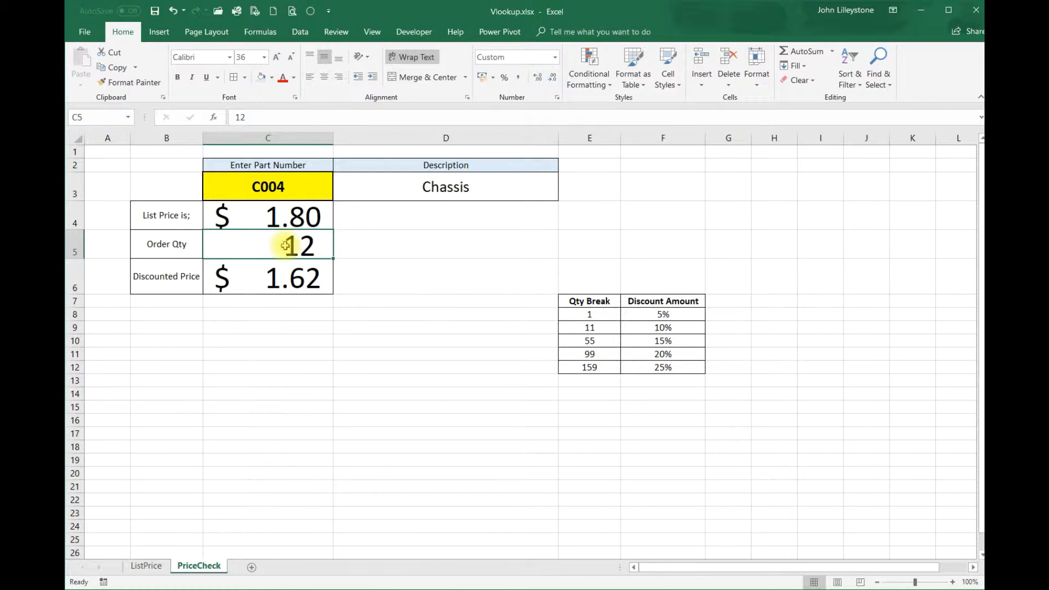
pyautogui.write('120')
pyautogui.press('Return')
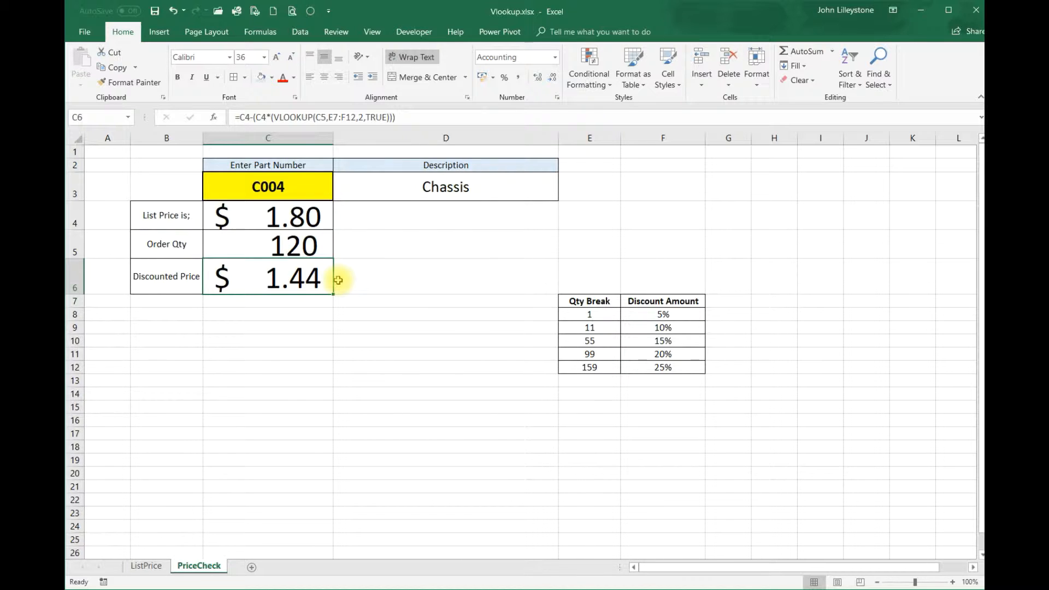
# - Clear the part number, list price, order quantity and discounted price in C3:C6, and the description in D3
pyautogui.click(264, 187)
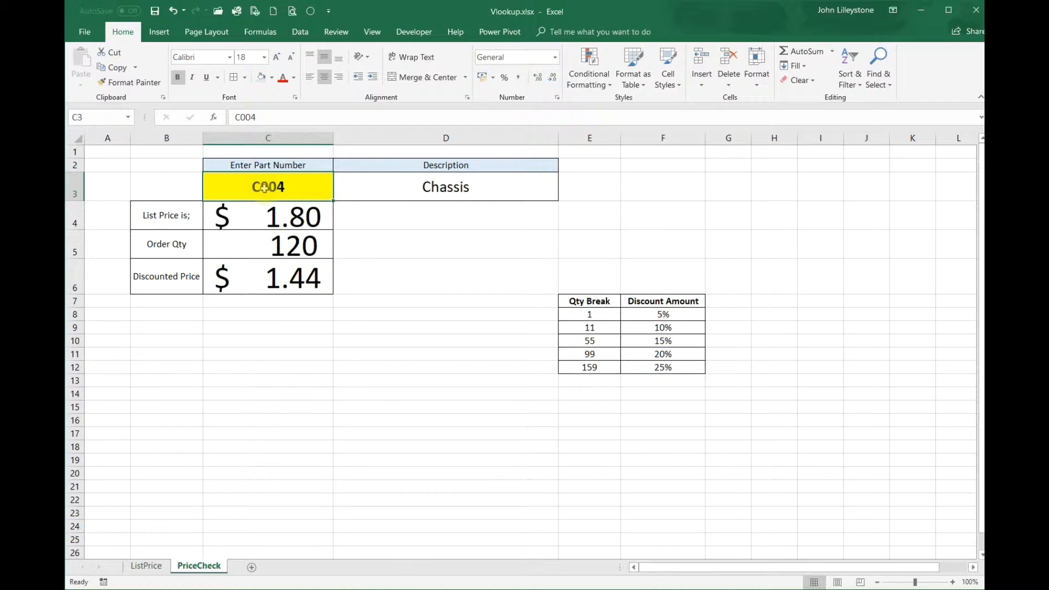
pyautogui.press('Delete')
pyautogui.press('Down')
pyautogui.press('Delete')
pyautogui.press('Down')
pyautogui.press('Delete')
pyautogui.press('Down')
pyautogui.press('Delete')
pyautogui.press('Up')
pyautogui.press('Up')
pyautogui.press('Up')
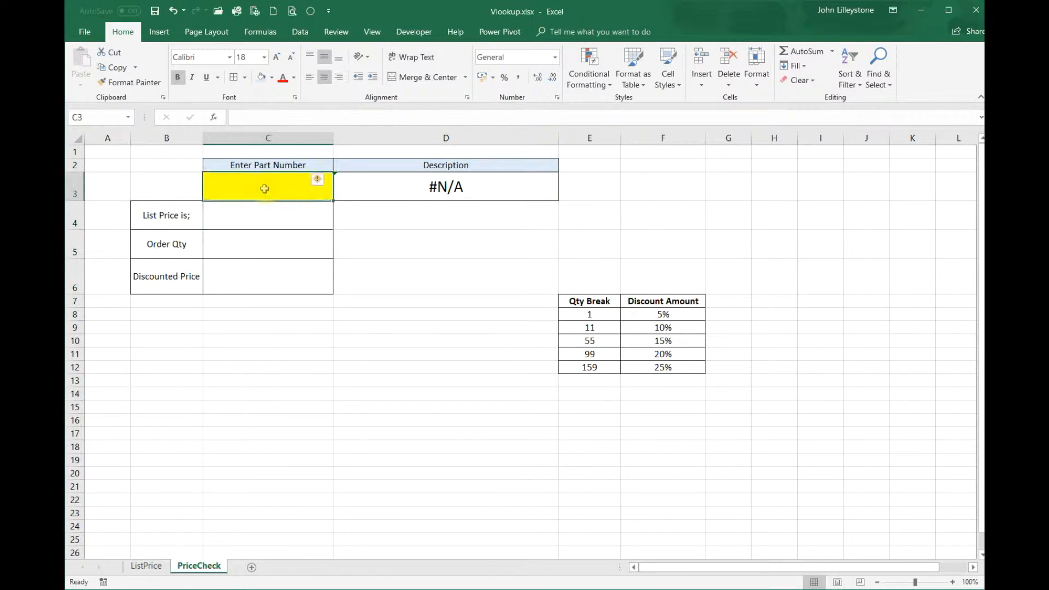
pyautogui.press('Right')
pyautogui.press('Delete')
pyautogui.press('Left')
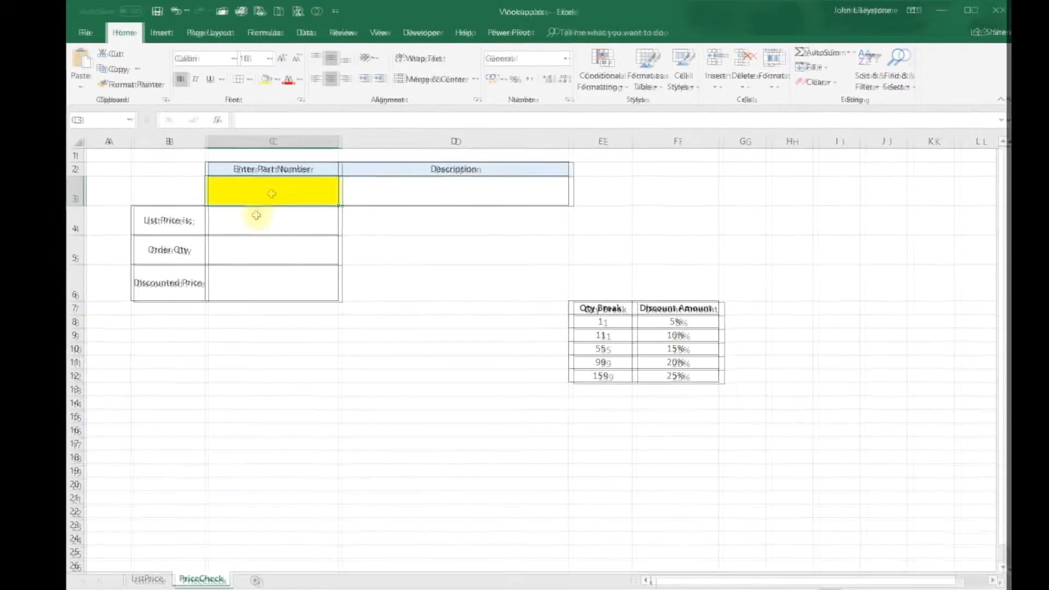
# - Start a VLOOKUP formula in C4 with C3 as the lookup value and columns A:C of the ListPrice sheet as the table array
pyautogui.click(254, 218)
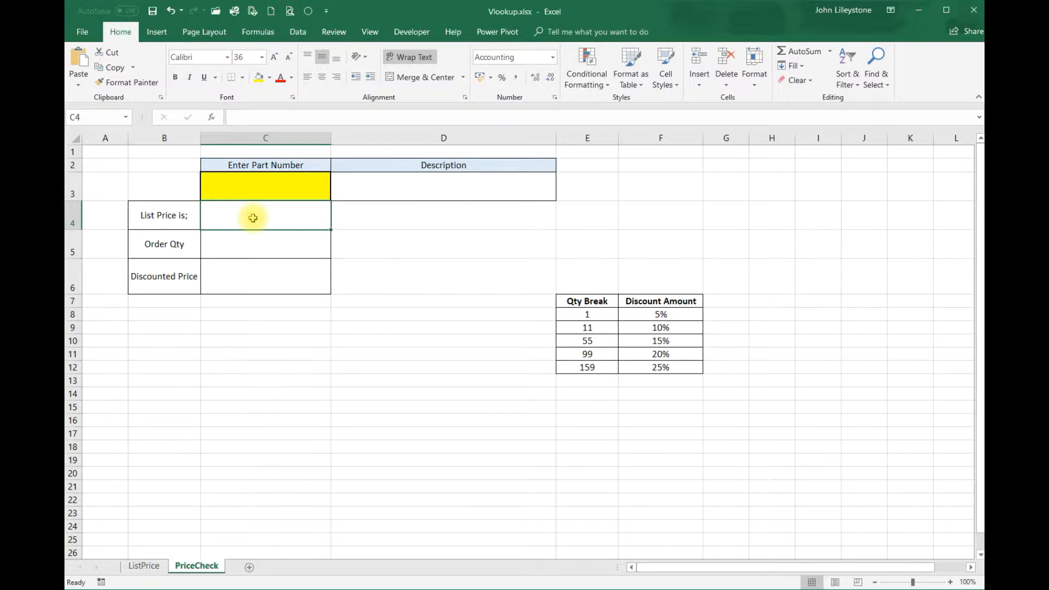
pyautogui.write('=')
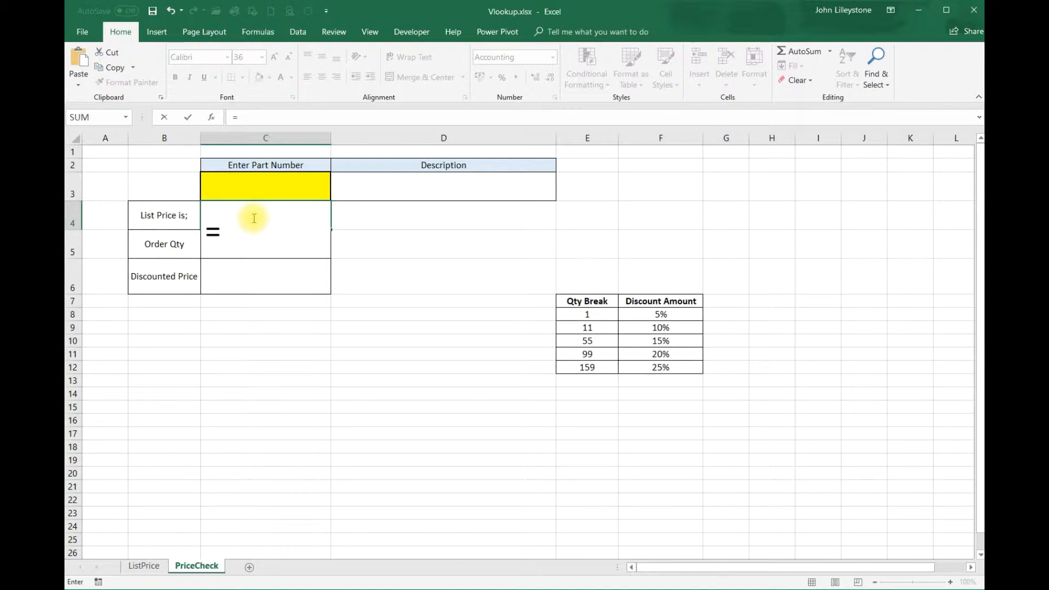
pyautogui.write('vlo')
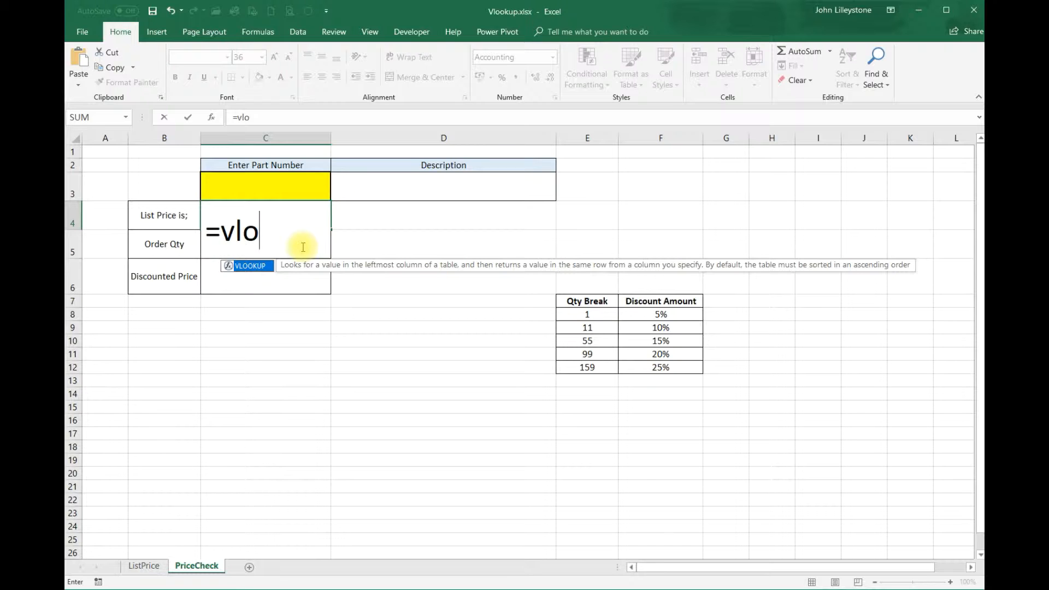
pyautogui.press('Tab')
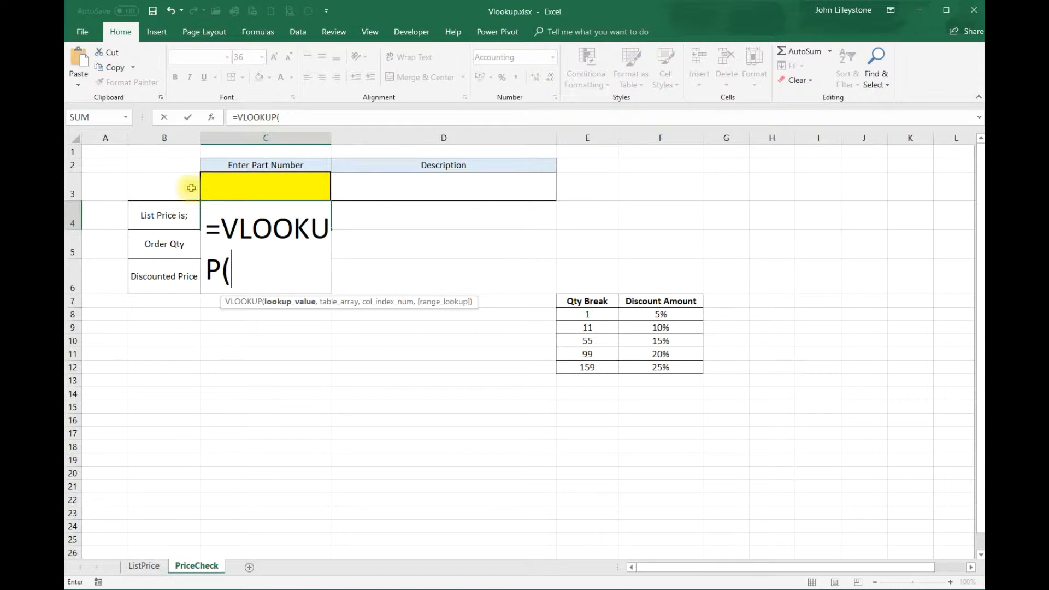
pyautogui.click(253, 185)
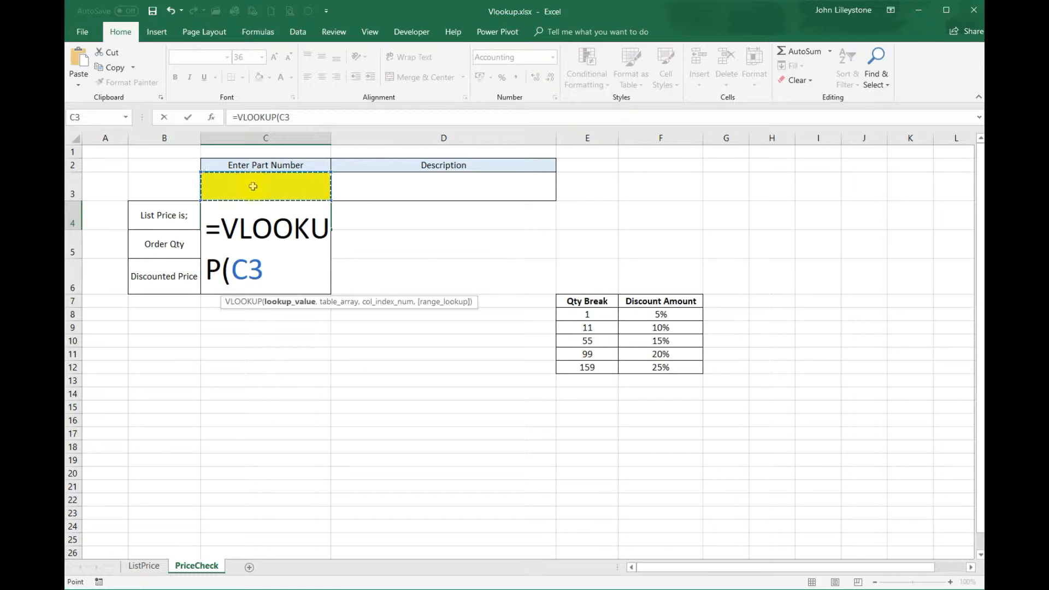
pyautogui.write(',')
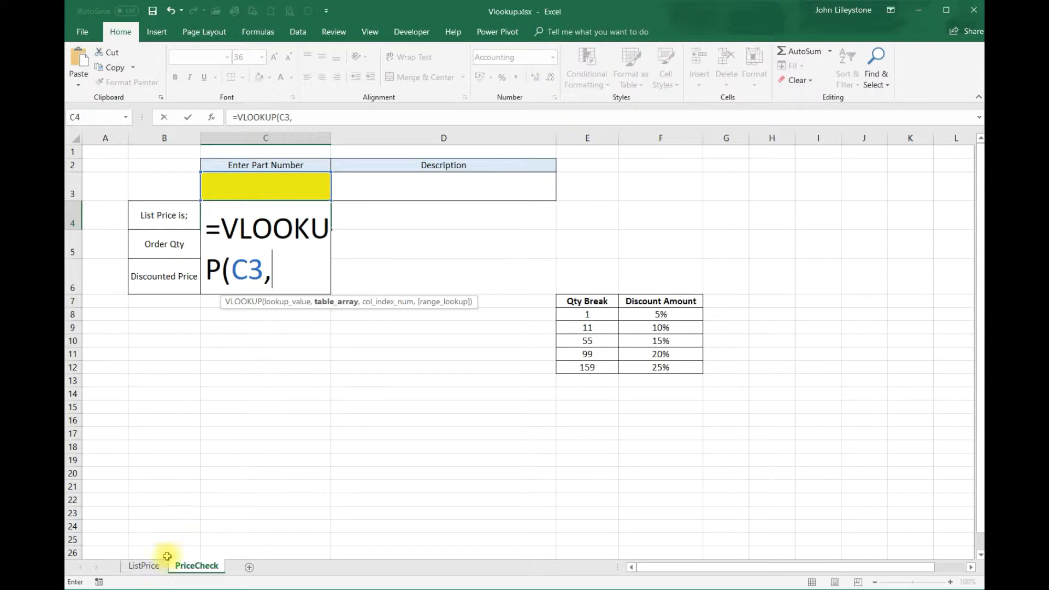
pyautogui.click(145, 567)
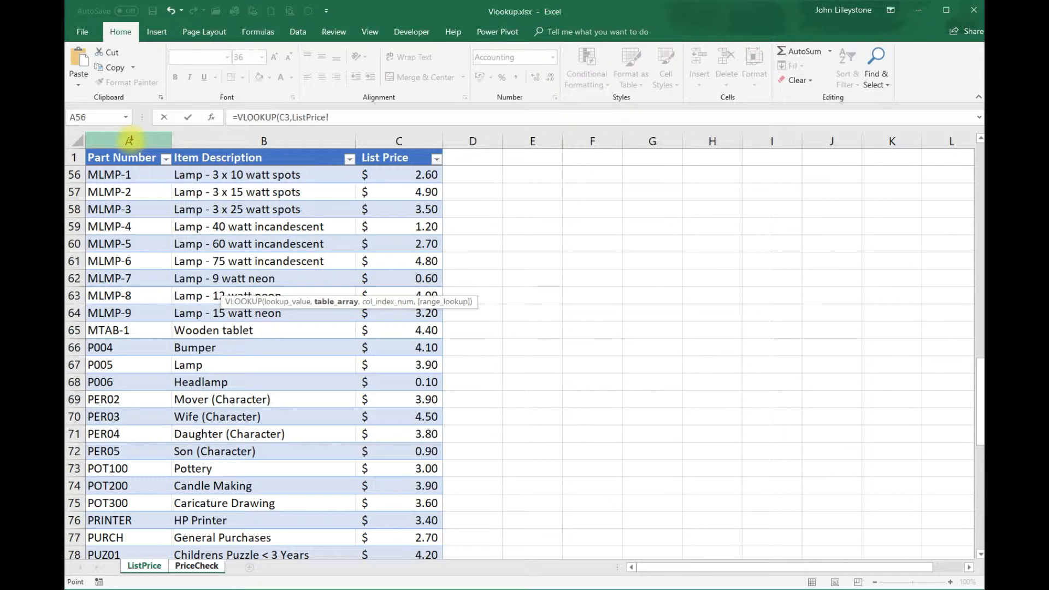
pyautogui.moveTo(140, 139); pyautogui.dragTo(355, 144)
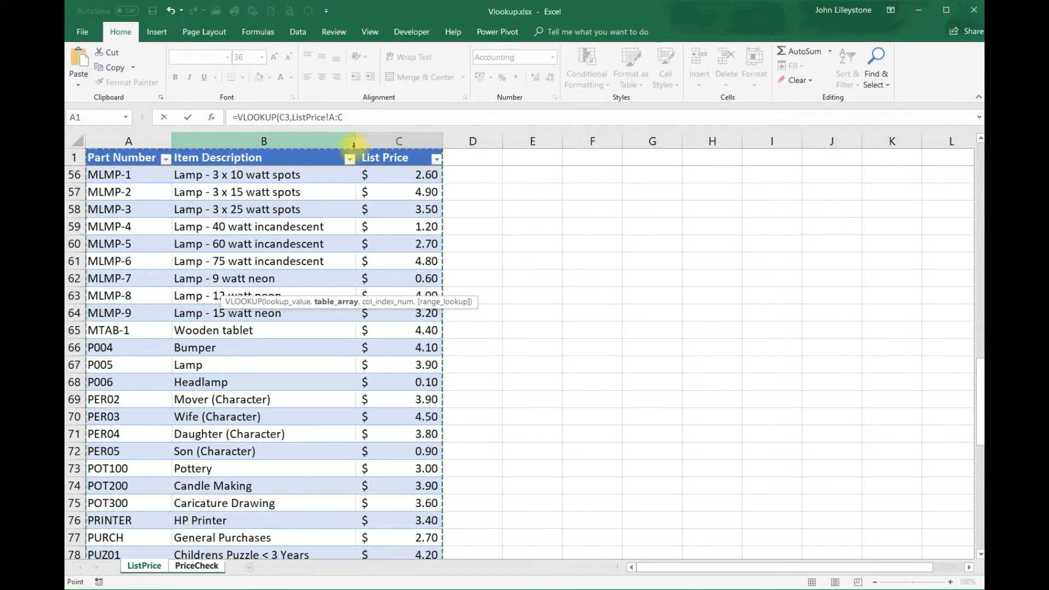
# - Complete the list price formula with column index 3 and an exact match (FALSE), giving =VLOOKUP(C3,ListPrice!A:C,3,FALSE)
pyautogui.click(371, 119)
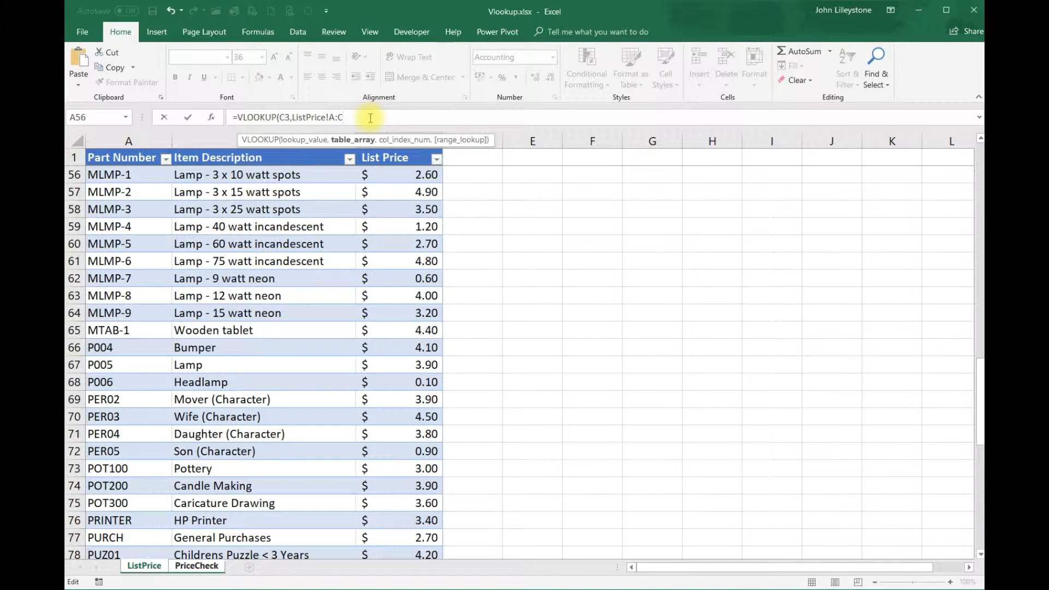
pyautogui.write(',3')
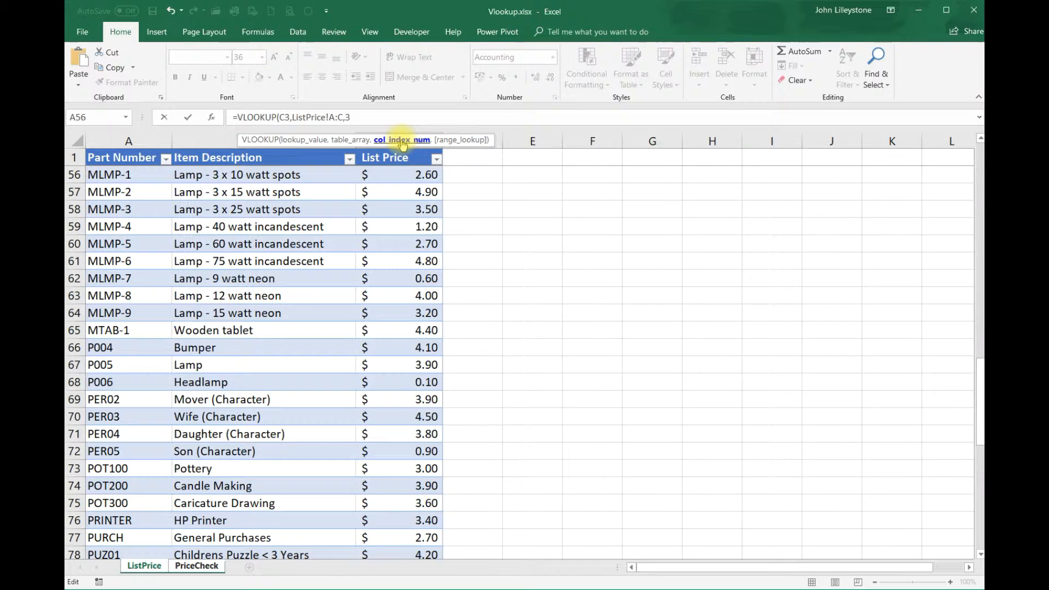
pyautogui.write(',')
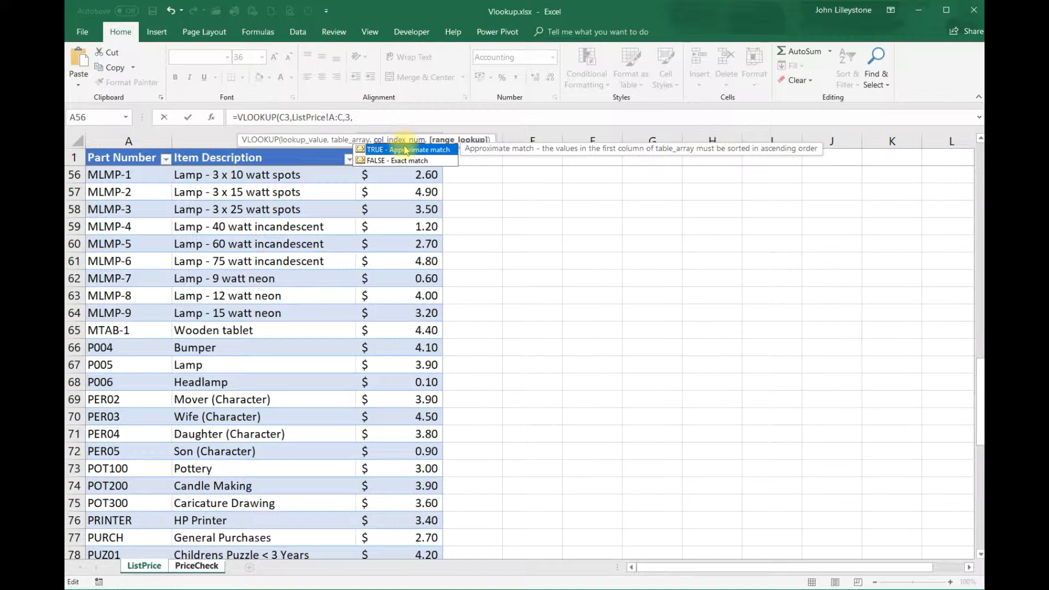
pyautogui.click(401, 164)
pyautogui.doubleClick(400, 161)
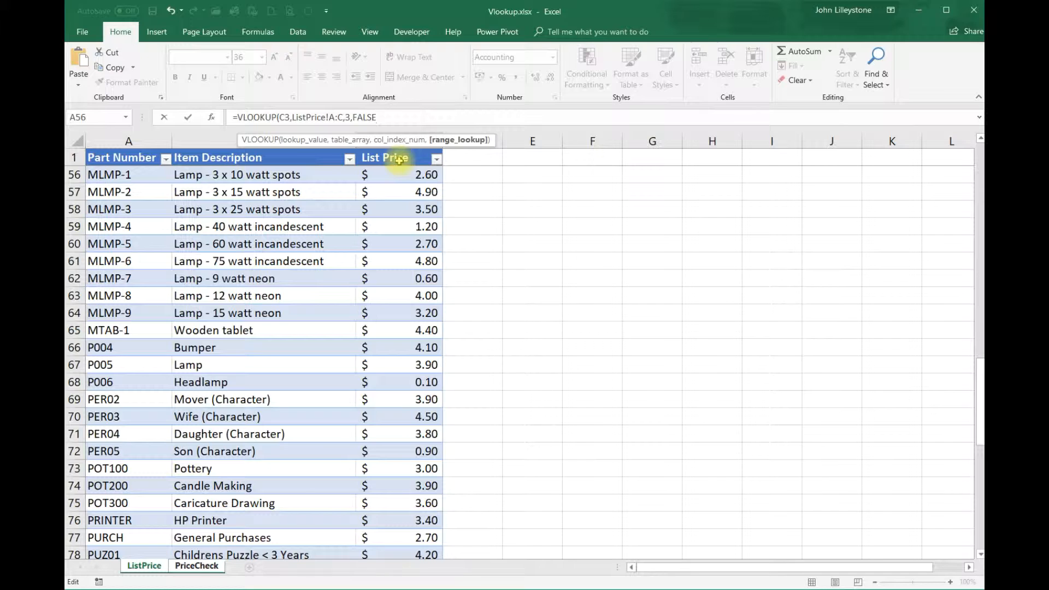
pyautogui.write(')')
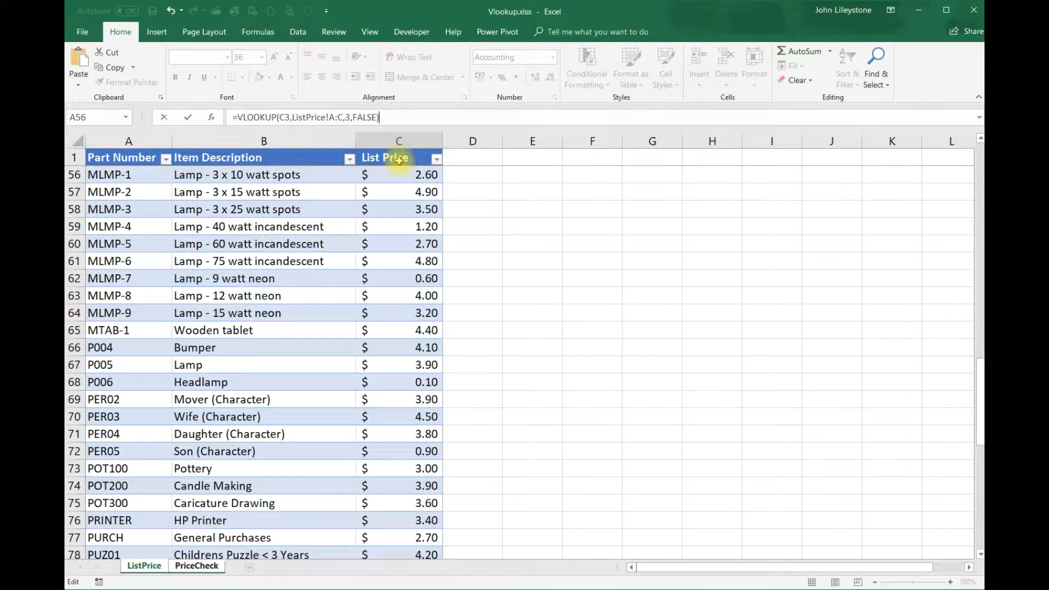
pyautogui.press('Return')
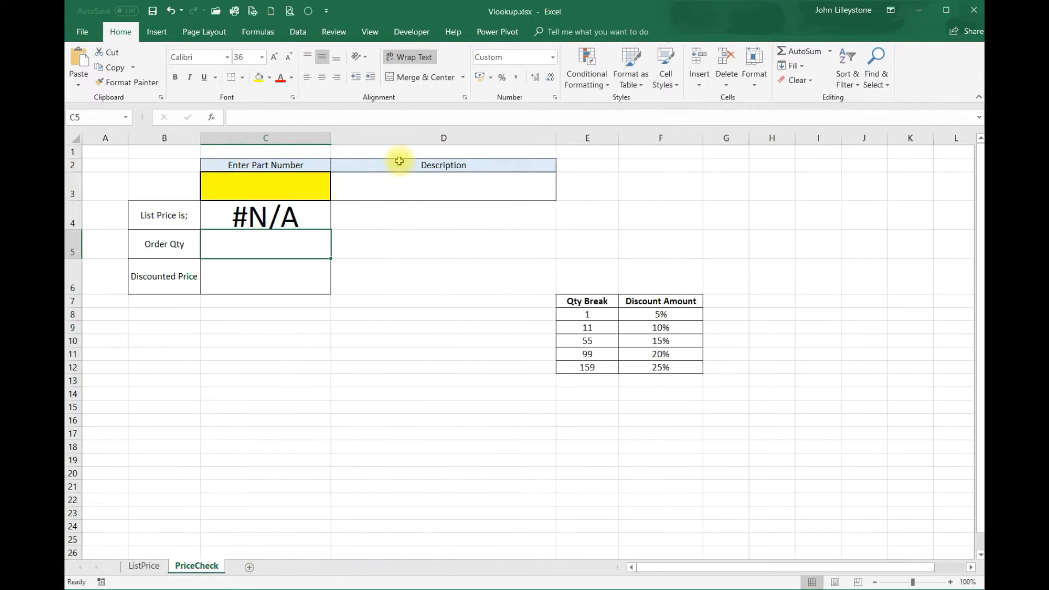
# - Test the list price formula by choosing a part from the ListPrice sheet and entering its part number, ch005, in C3 of PriceCheck
pyautogui.click(287, 219)
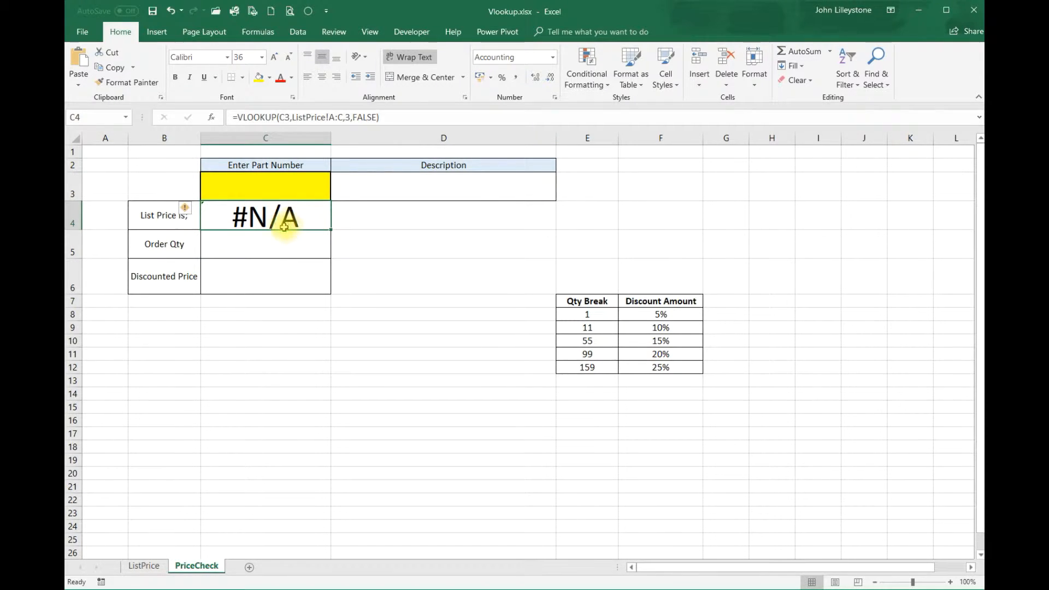
pyautogui.click(277, 188)
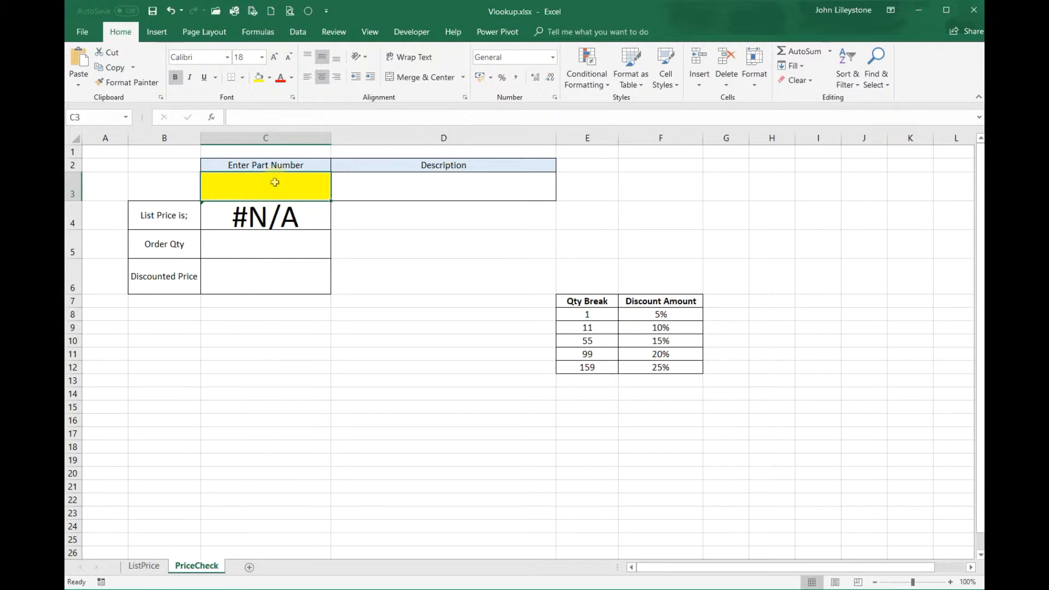
pyautogui.click(143, 566)
pyautogui.scroll(4, 177, 252)
pyautogui.scroll(14, 177, 253)
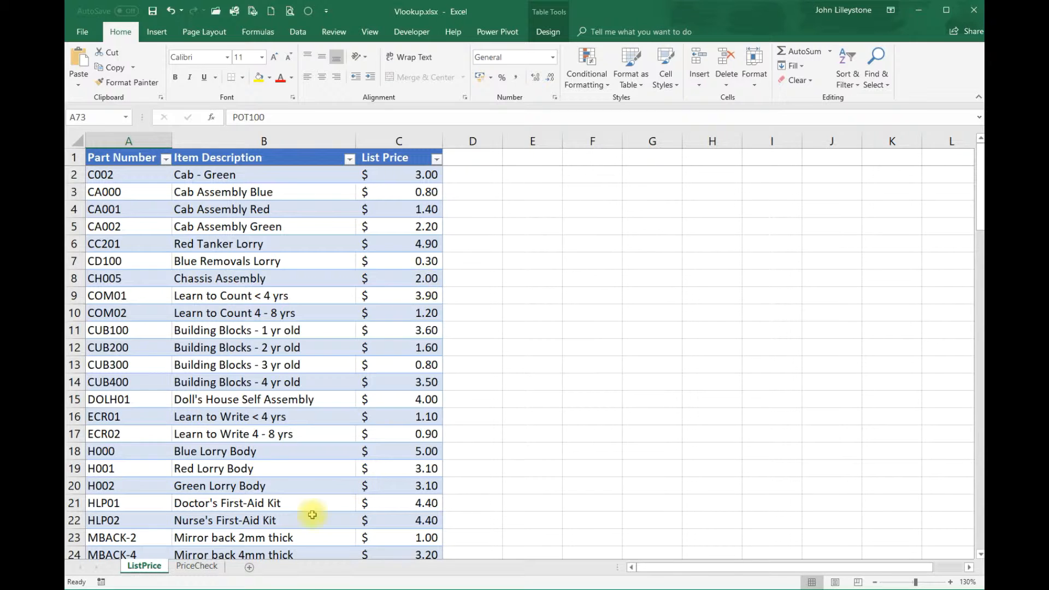
pyautogui.click(198, 567)
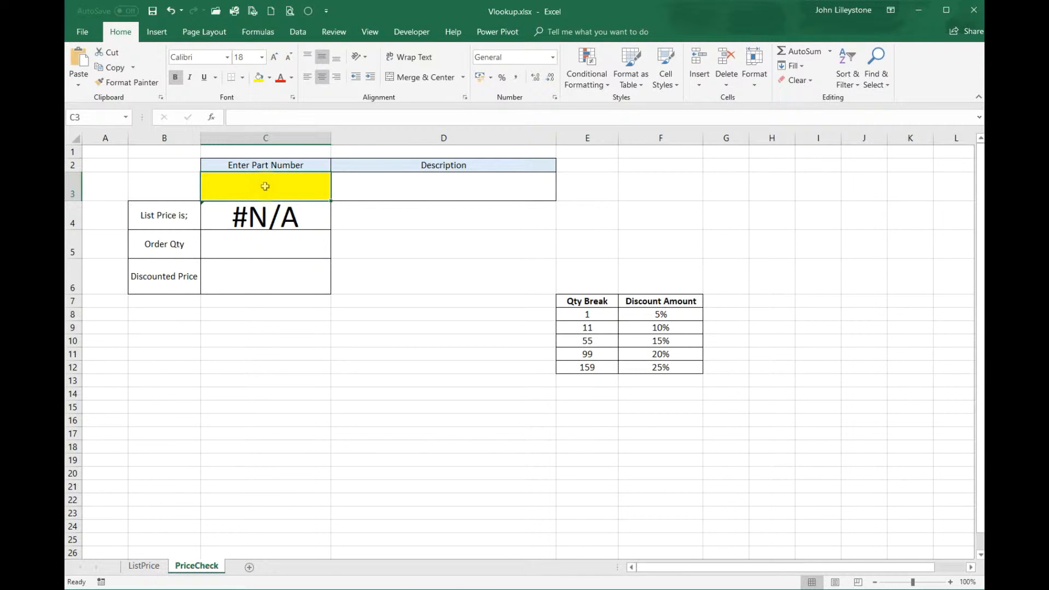
pyautogui.write('ch')
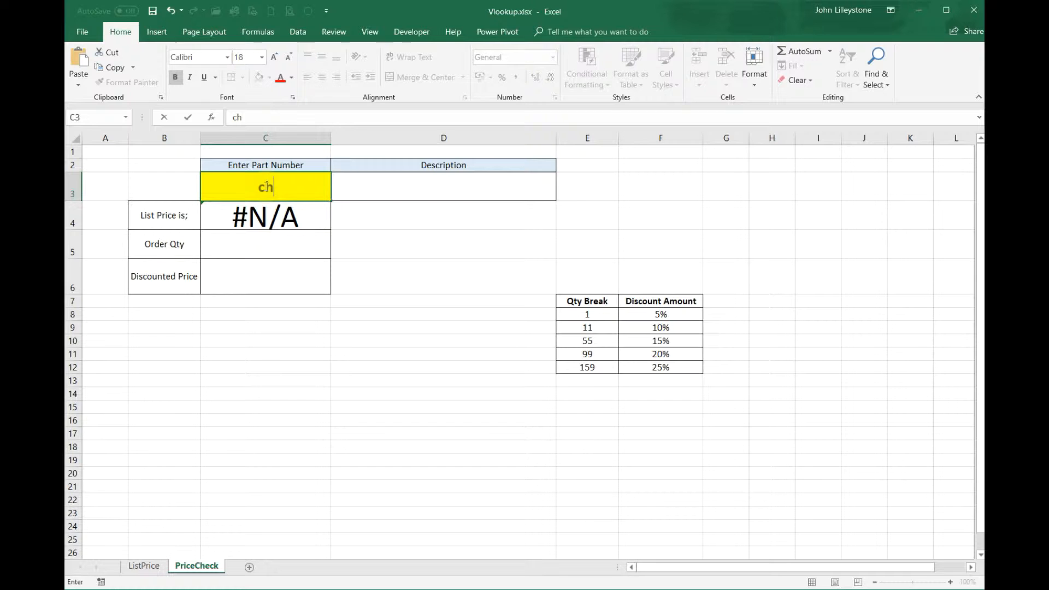
pyautogui.write('005')
pyautogui.press('Return')
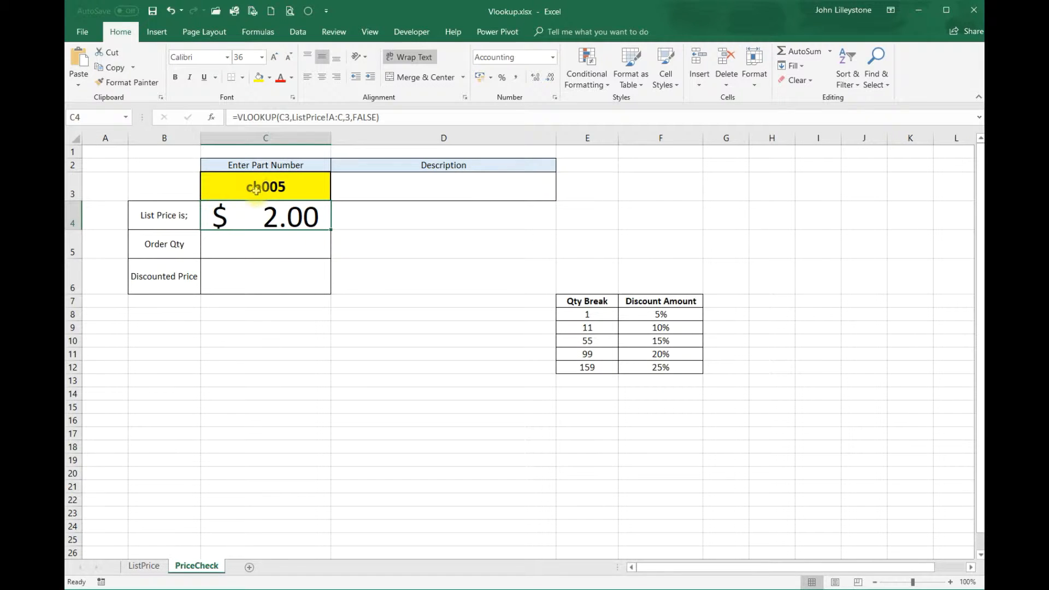
# - Compare the returned list price with the ListPrice sheet and review the arguments of the VLOOKUP formula in C4
pyautogui.click(144, 566)
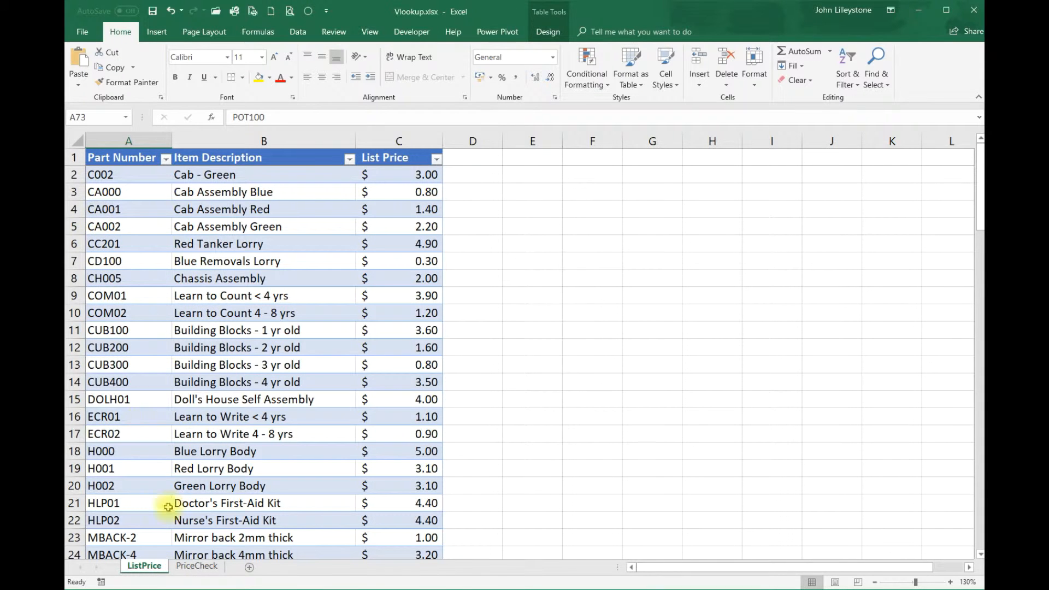
pyautogui.click(196, 567)
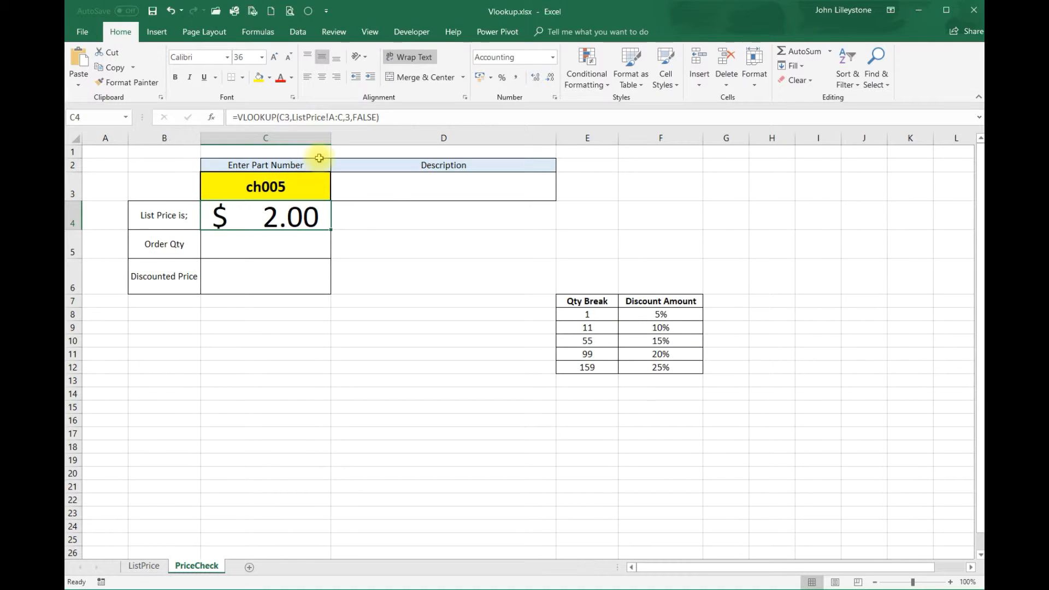
pyautogui.click(407, 119)
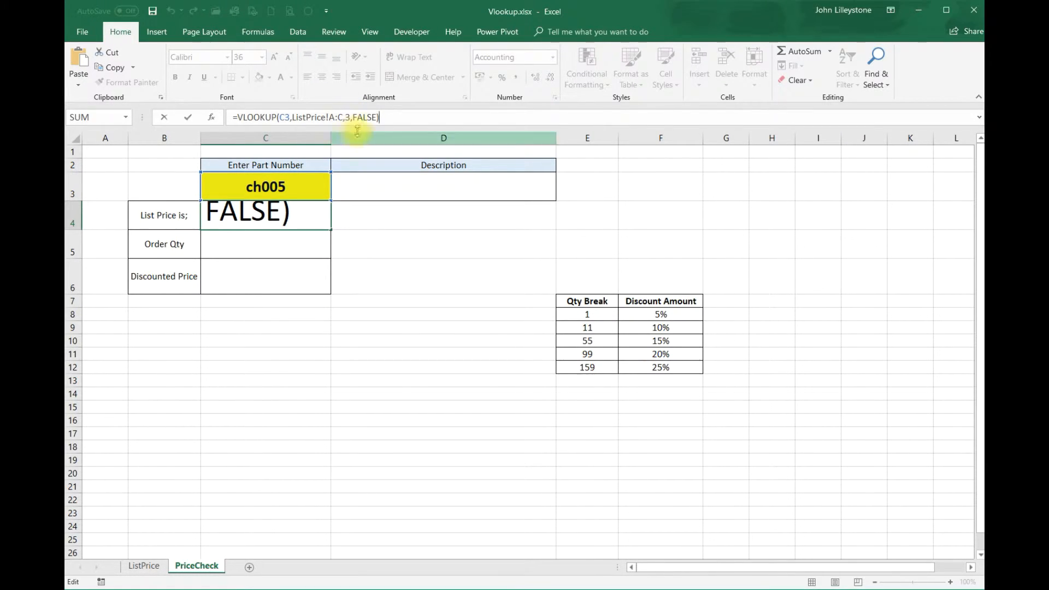
pyautogui.press('Return')
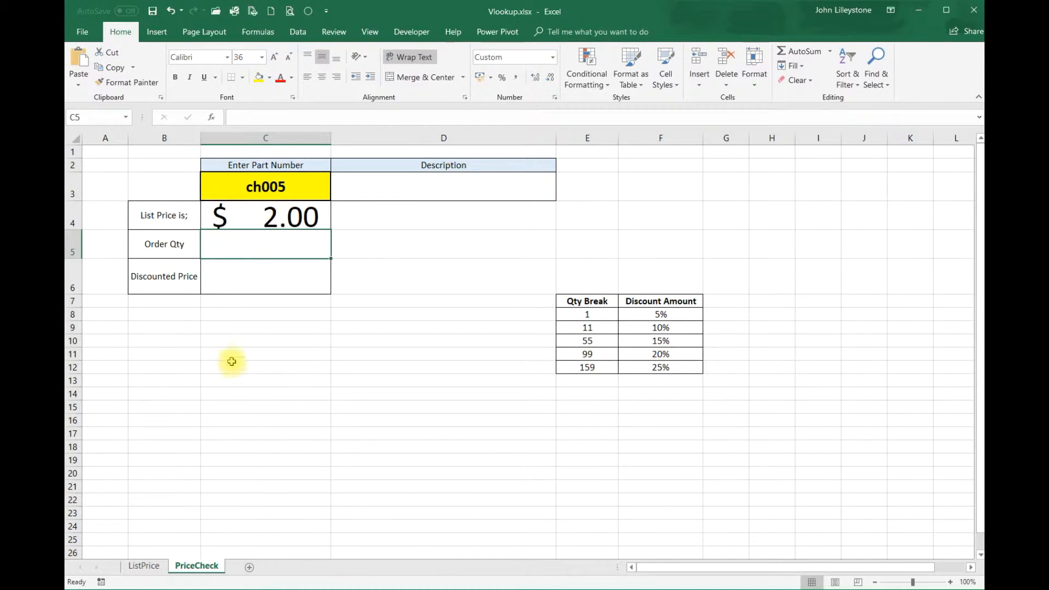
# - Test the lookup with another part from the ListPrice sheet by entering PUZ04 in C3, and check the returned price against the list
pyautogui.click(152, 571)
pyautogui.scroll(-11, 158, 263)
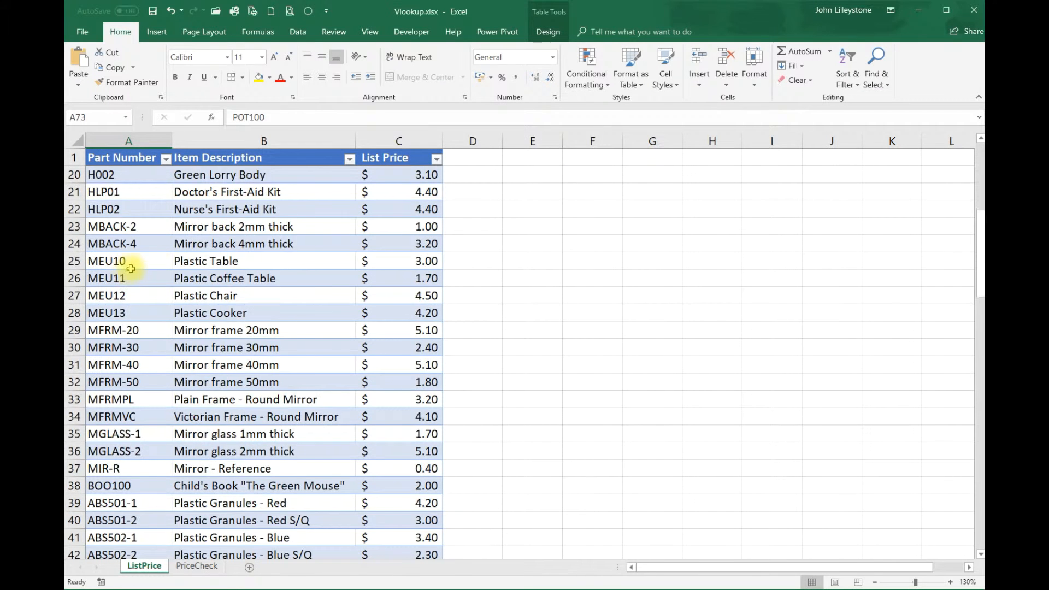
pyautogui.keyDown('ctrl'); pyautogui.scroll(2, 158, 262); pyautogui.keyUp('ctrl')
pyautogui.scroll(-1, 159, 262)
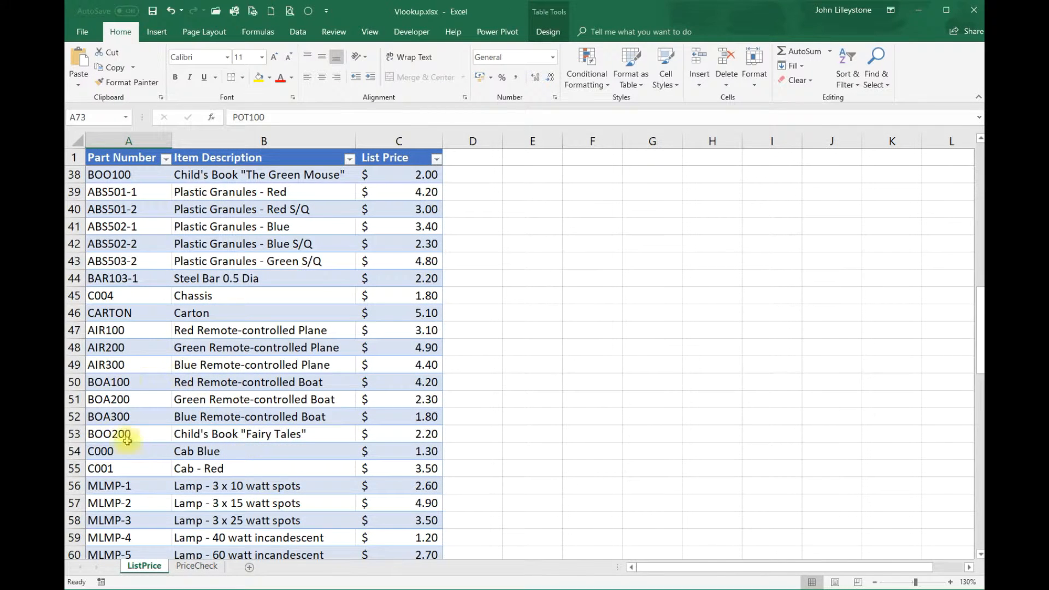
pyautogui.scroll(-8, 169, 377)
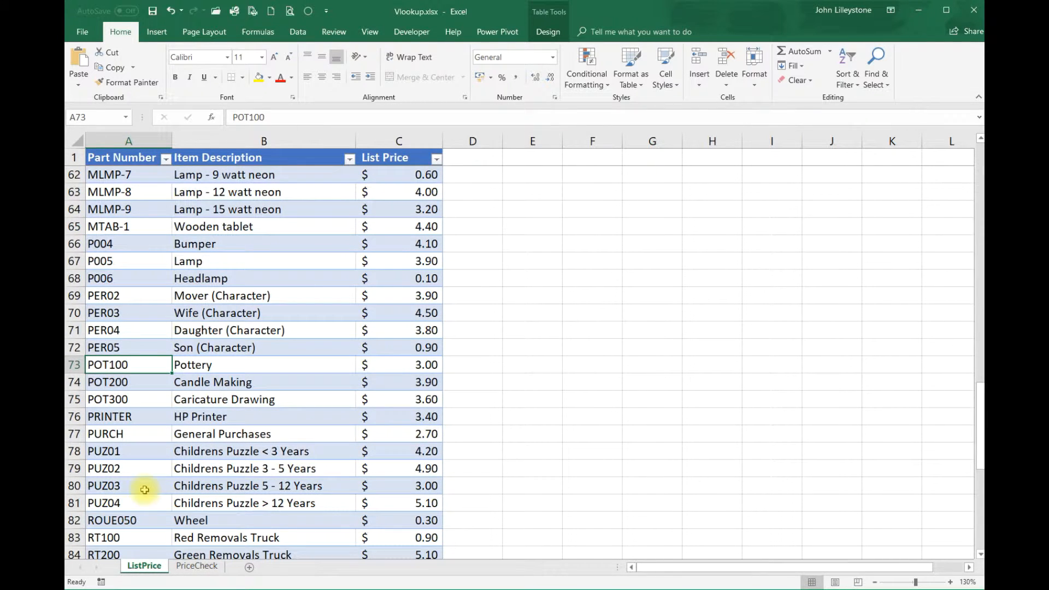
pyautogui.click(197, 566)
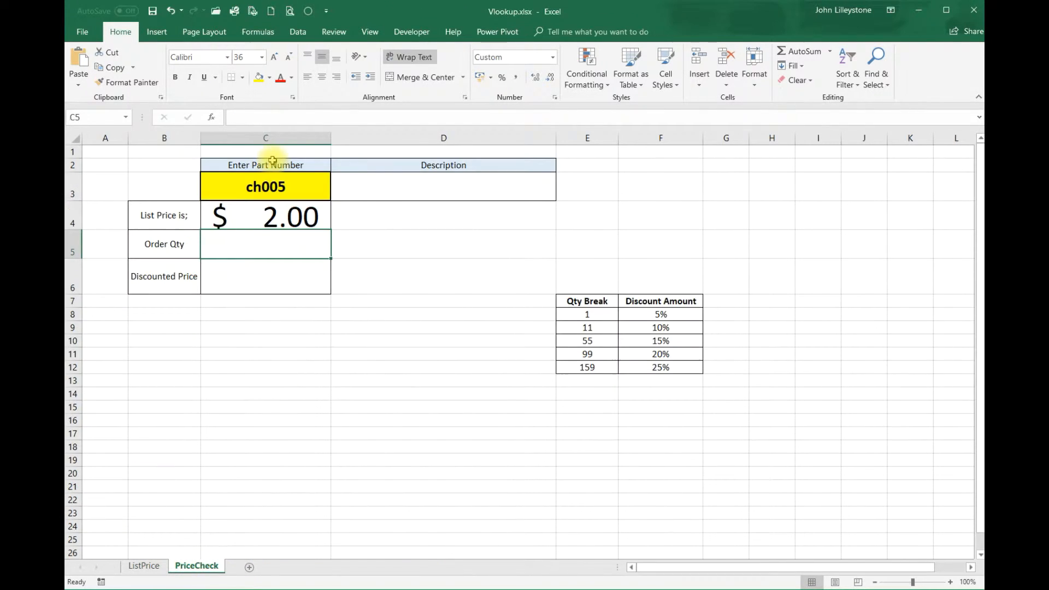
pyautogui.click(269, 187)
pyautogui.write('PU')
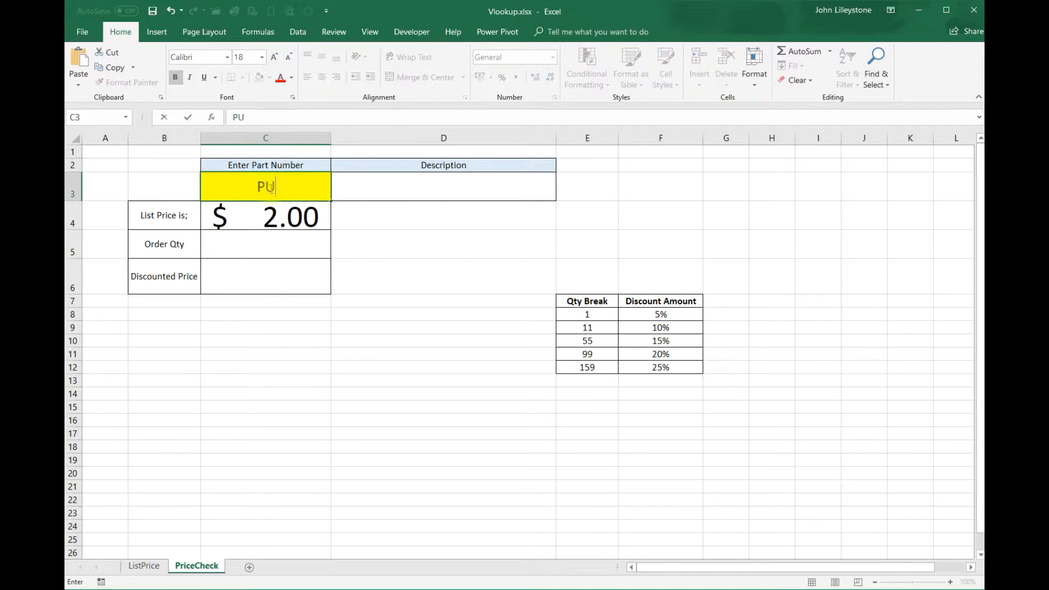
pyautogui.write('Z04')
pyautogui.press('Return')
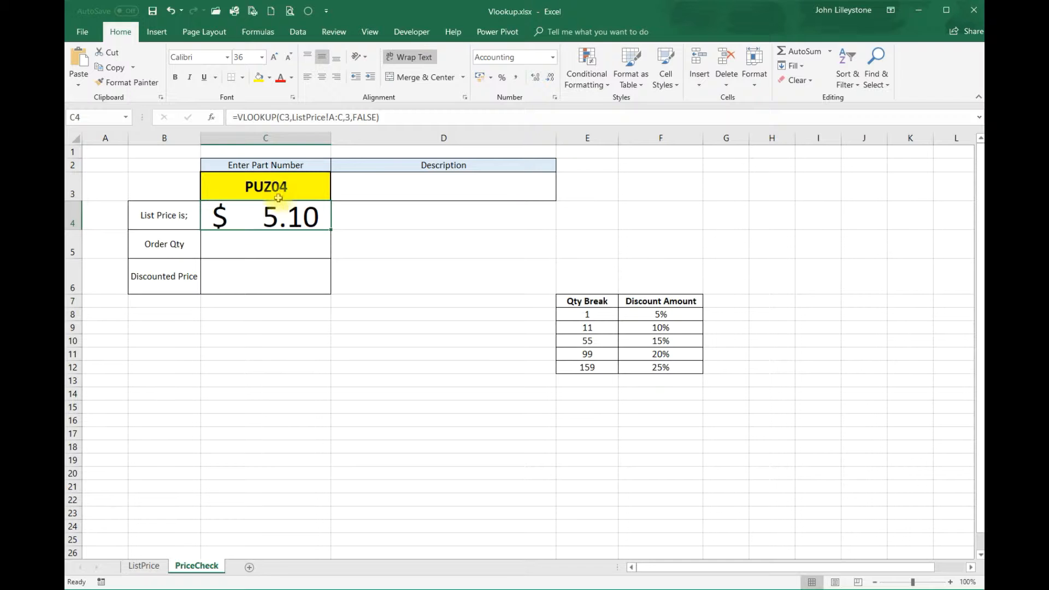
pyautogui.click(151, 568)
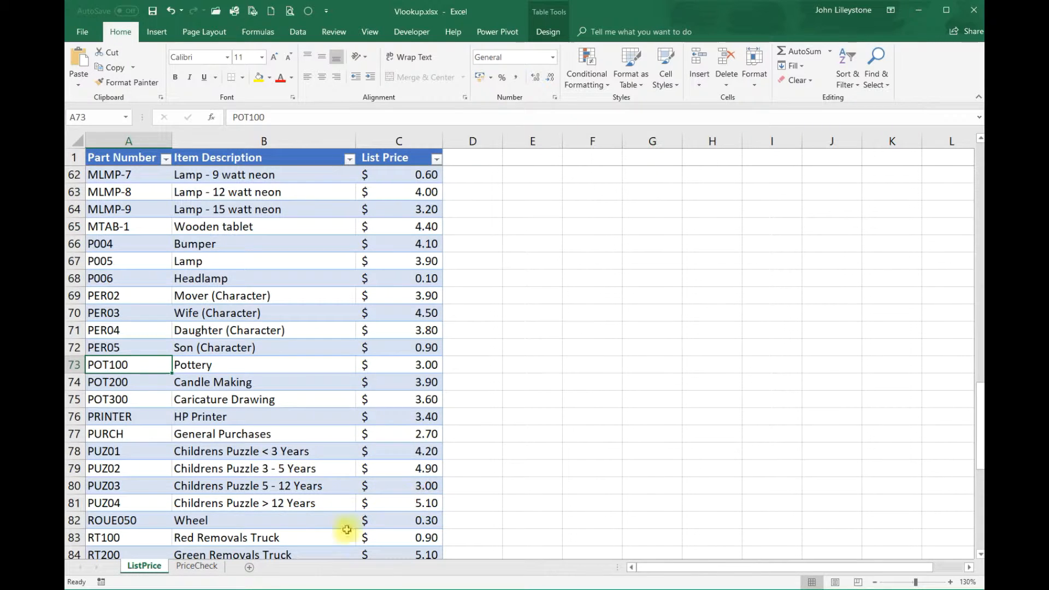
pyautogui.click(209, 568)
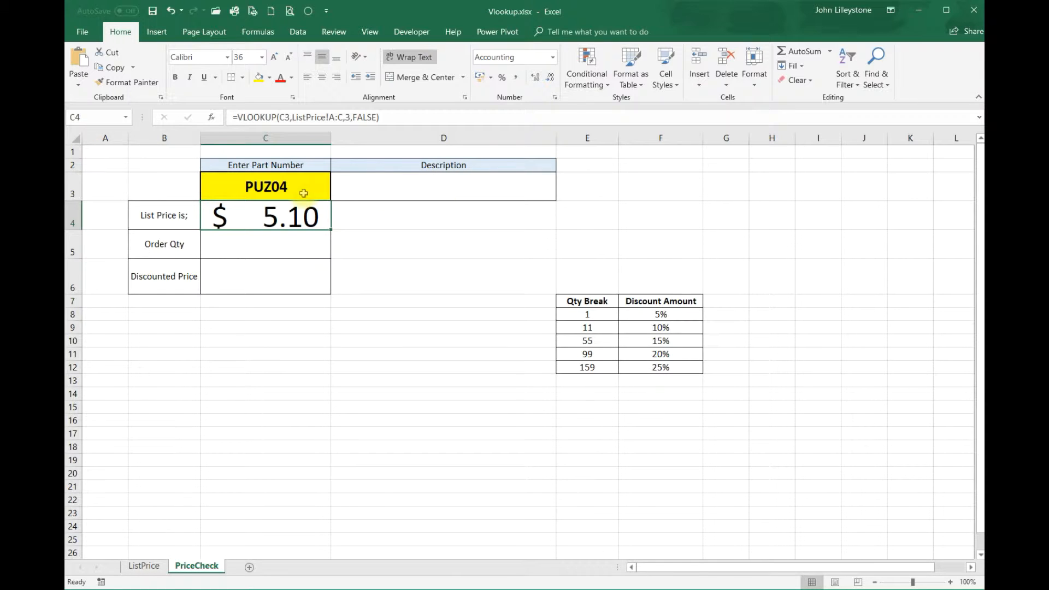
# - Start a VLOOKUP formula in D3 with C3 as the lookup value and columns A:B of the ListPrice sheet as the table array
pyautogui.click(385, 193)
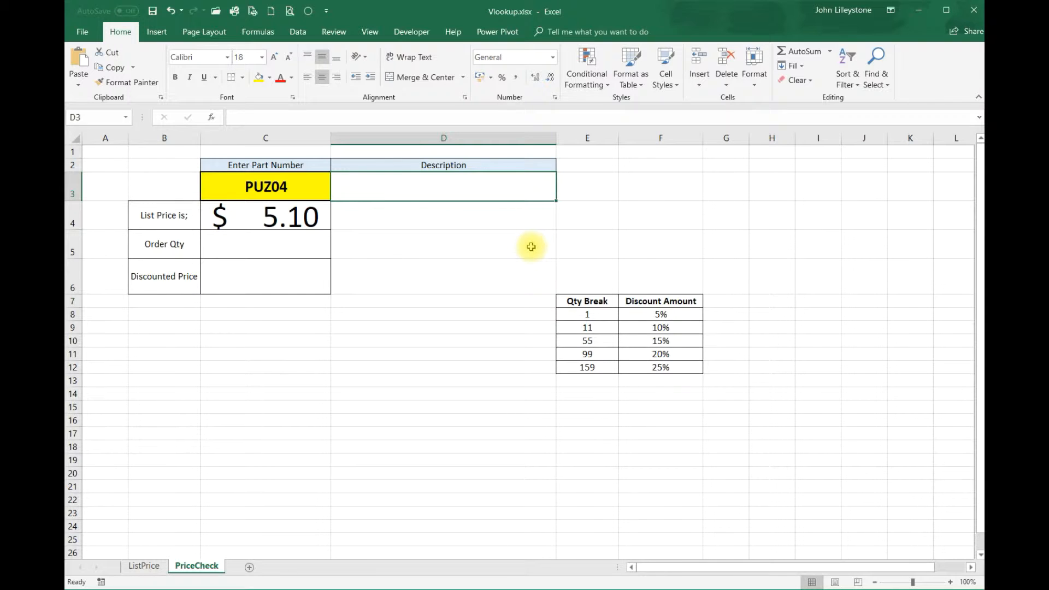
pyautogui.write('=VLO')
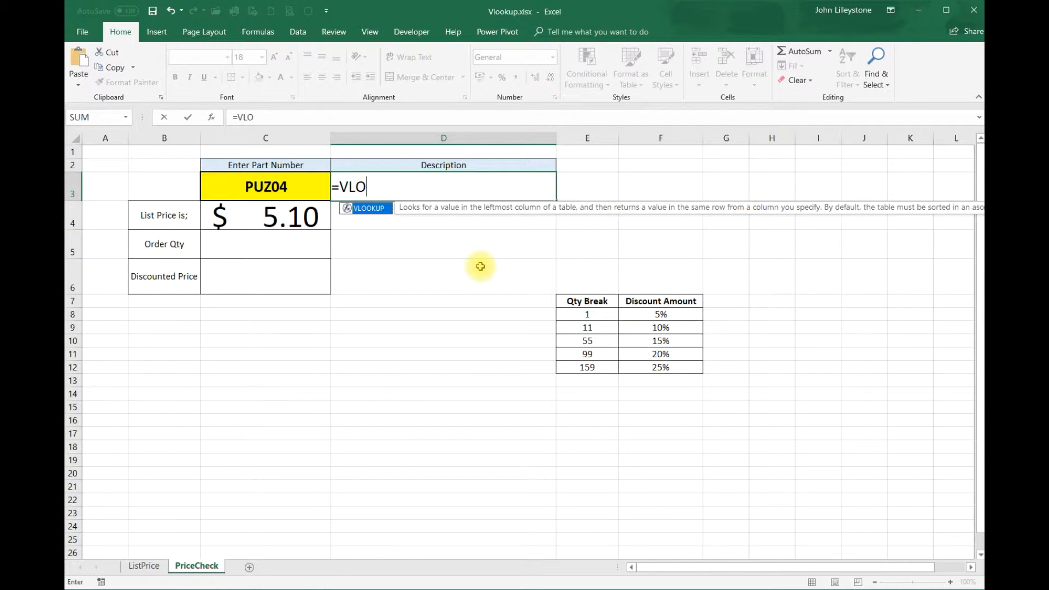
pyautogui.press('Tab')
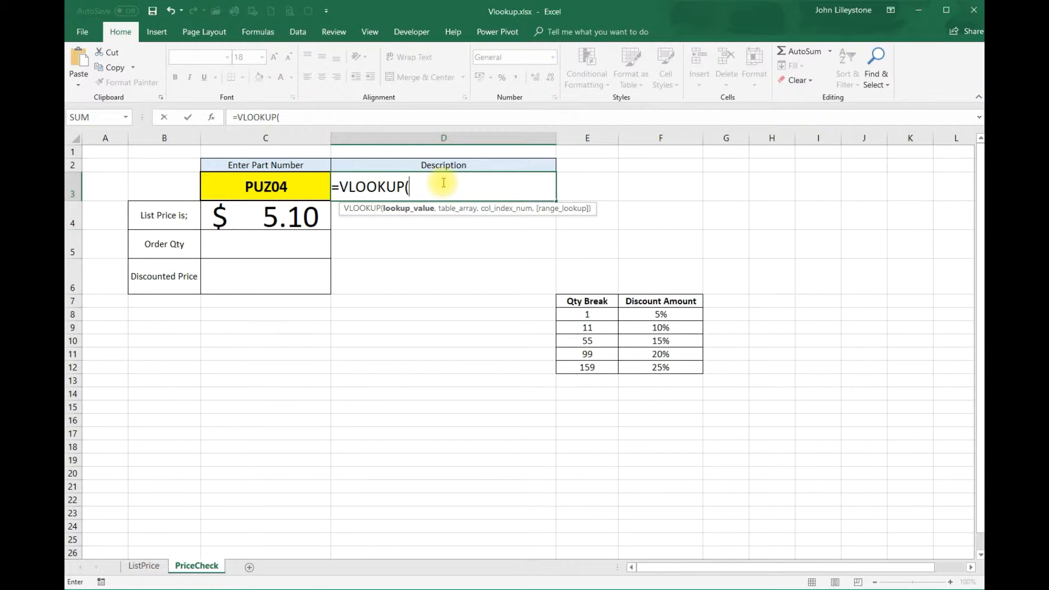
pyautogui.click(268, 186)
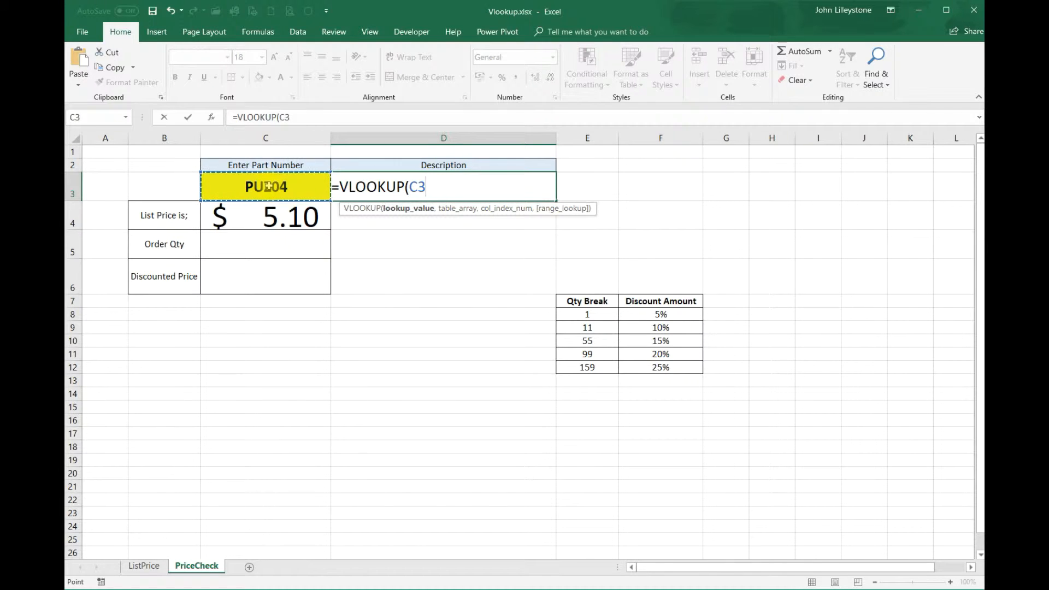
pyautogui.write(',')
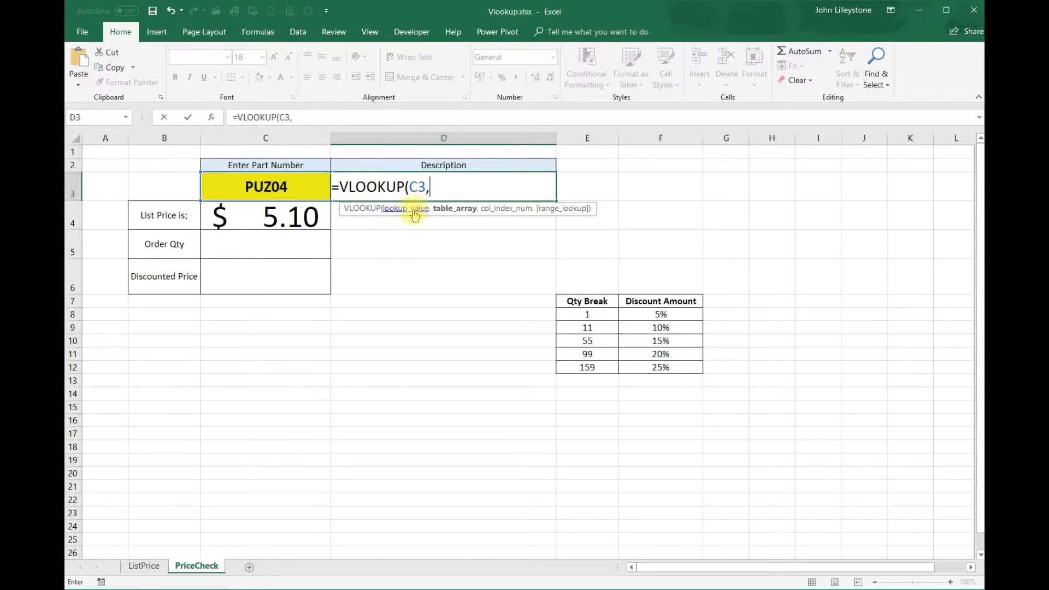
pyautogui.click(156, 570)
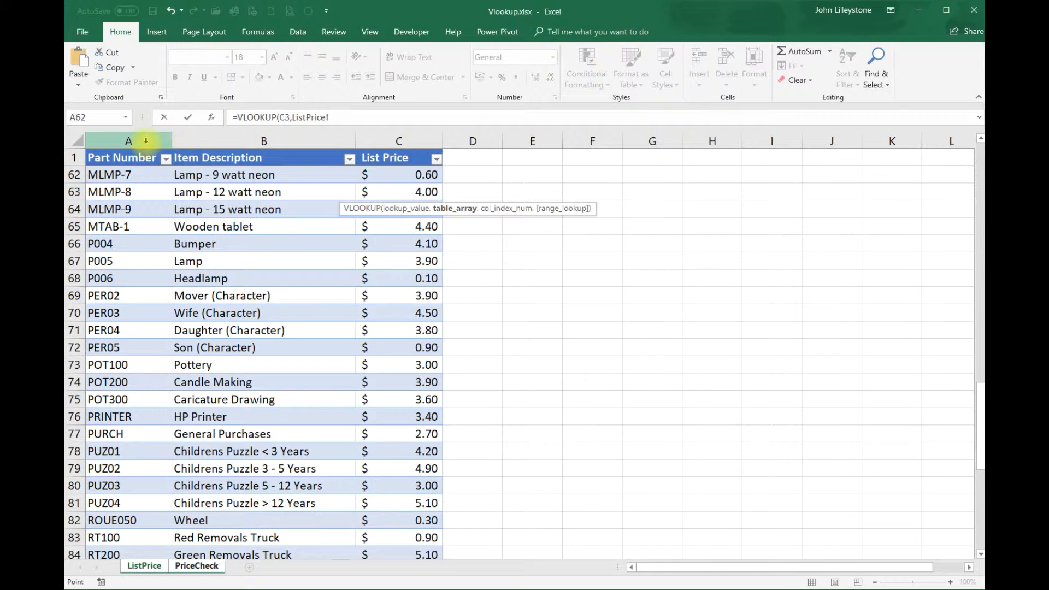
pyautogui.moveTo(143, 138); pyautogui.dragTo(263, 141)
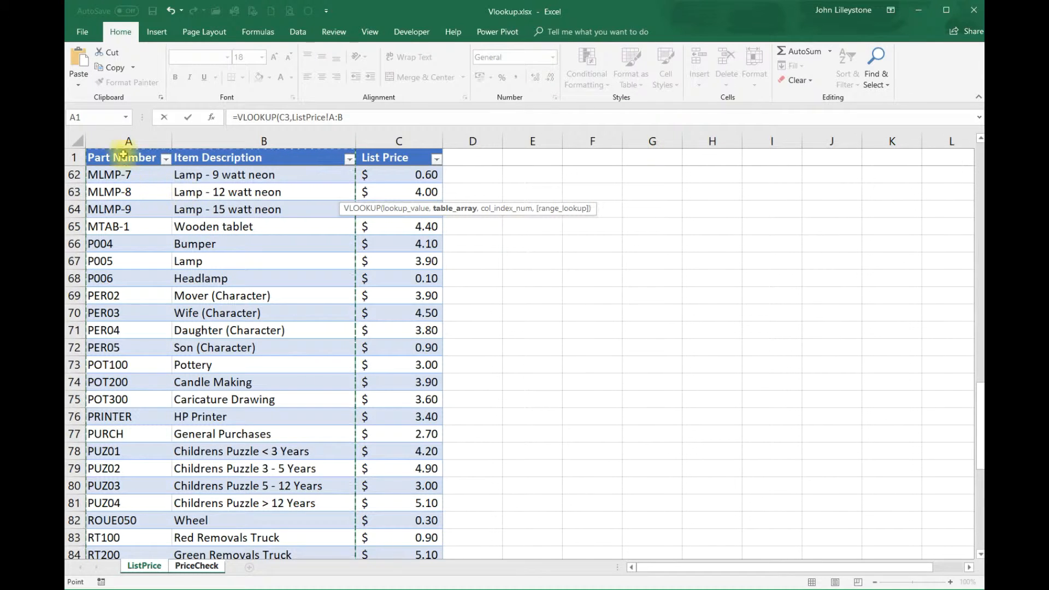
pyautogui.click(347, 115)
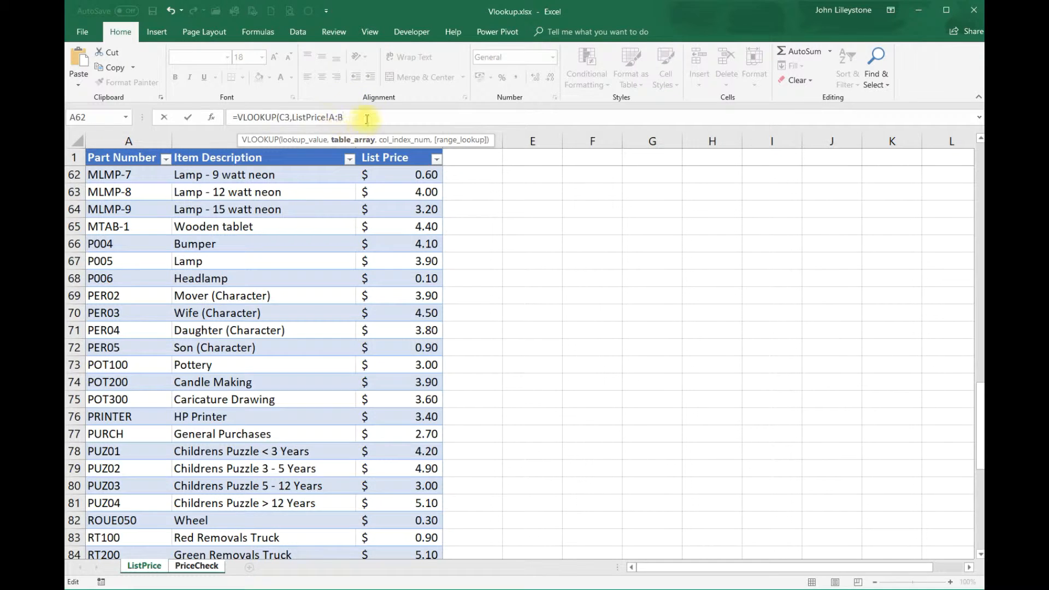
# - Complete the description formula with column index 2 and an exact match (FALSE), giving =VLOOKUP(C3,ListPrice!A:B,2,FALSE)
pyautogui.write(',2')
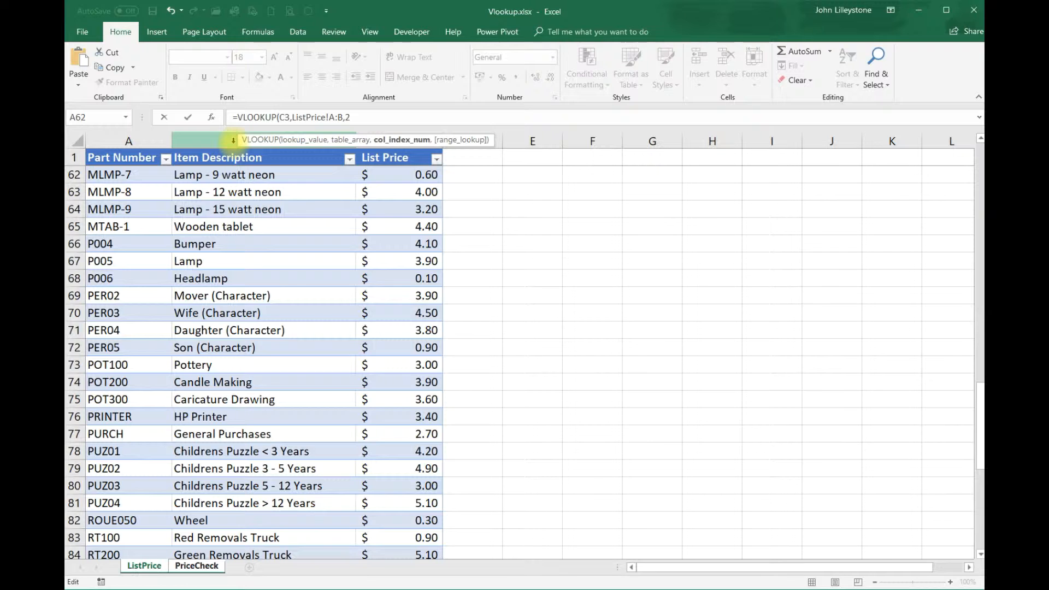
pyautogui.write(',')
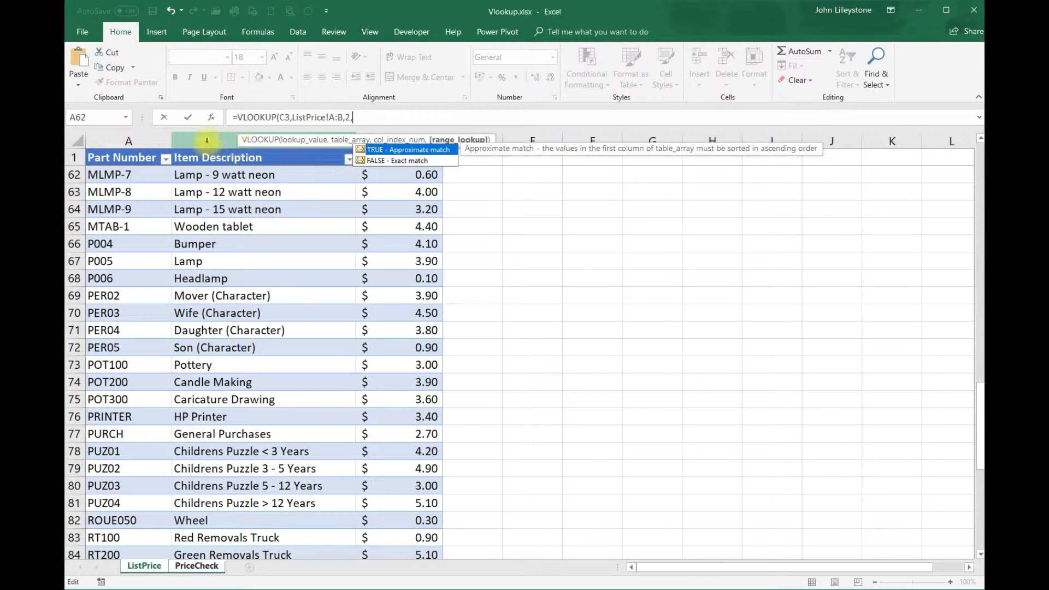
pyautogui.click(392, 160)
pyautogui.doubleClick(393, 160)
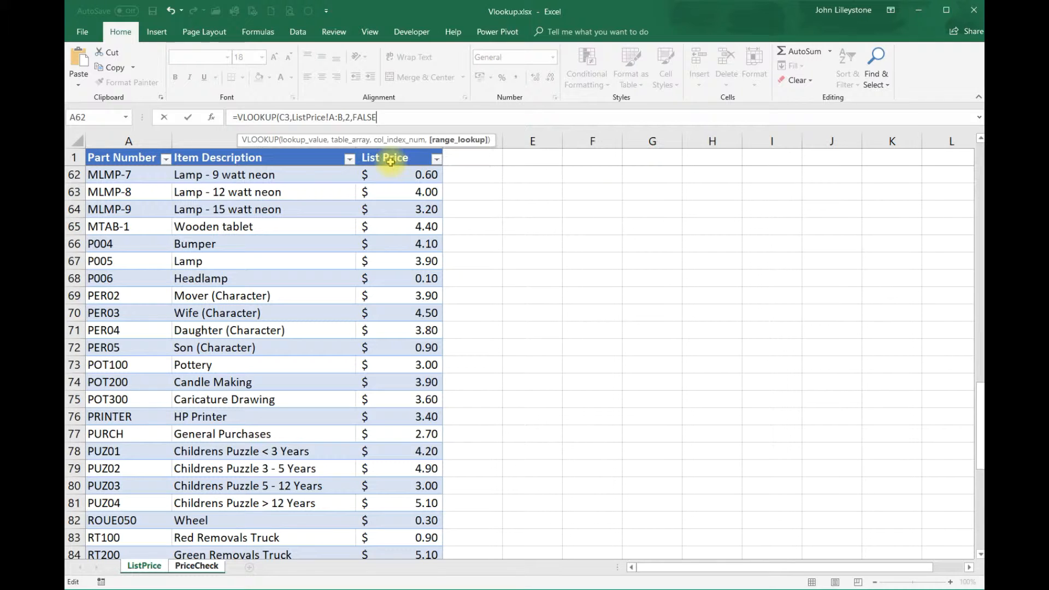
pyautogui.write(')')
pyautogui.press('Return')
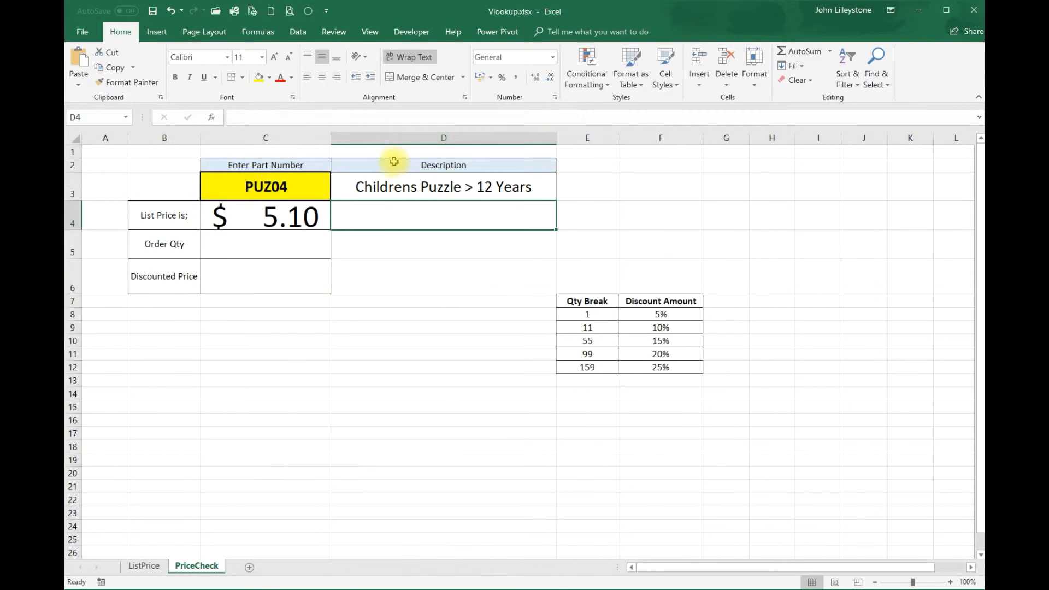
# - Test the description and list price lookups with a different part by entering C004 in C3
pyautogui.click(412, 188)
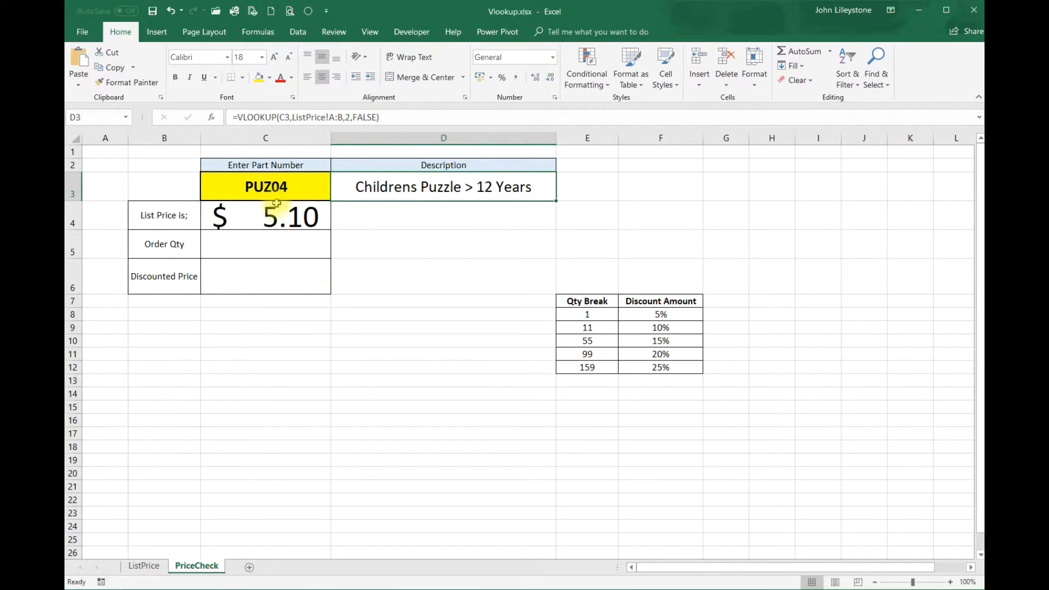
pyautogui.click(309, 198)
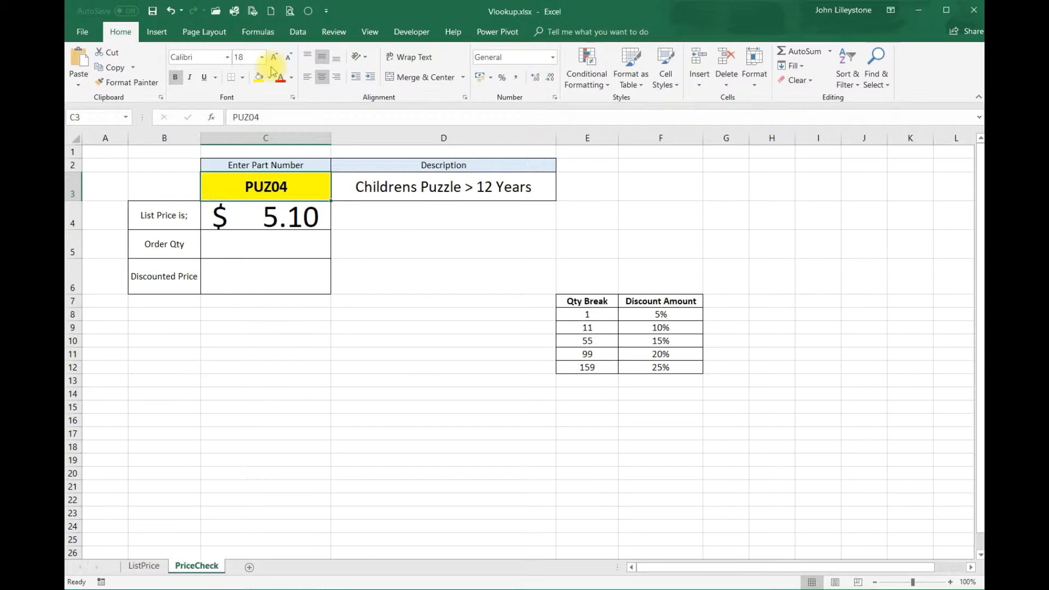
pyautogui.write('C004')
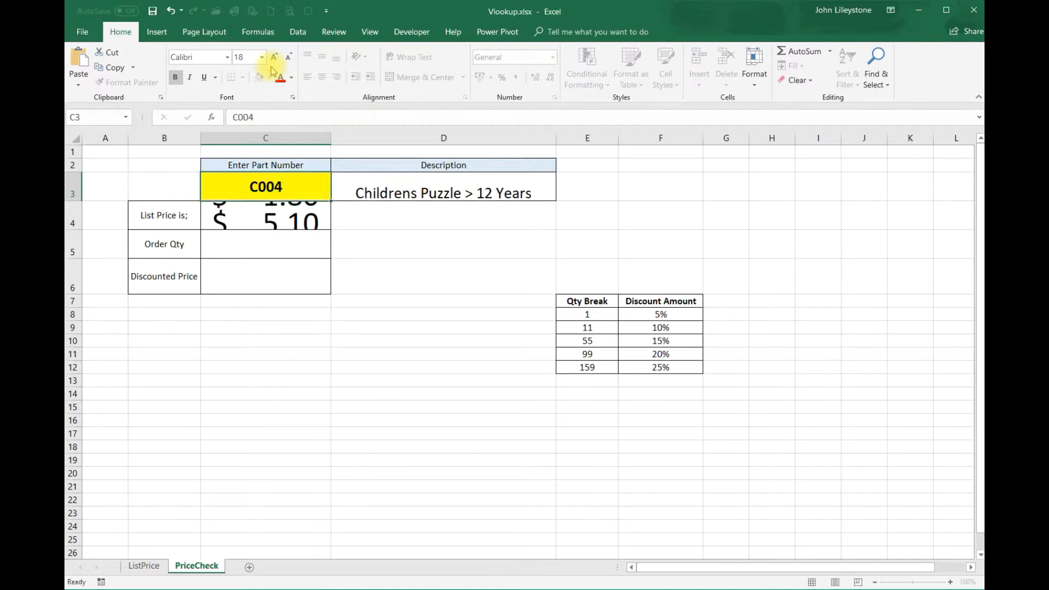
pyautogui.press('Return')
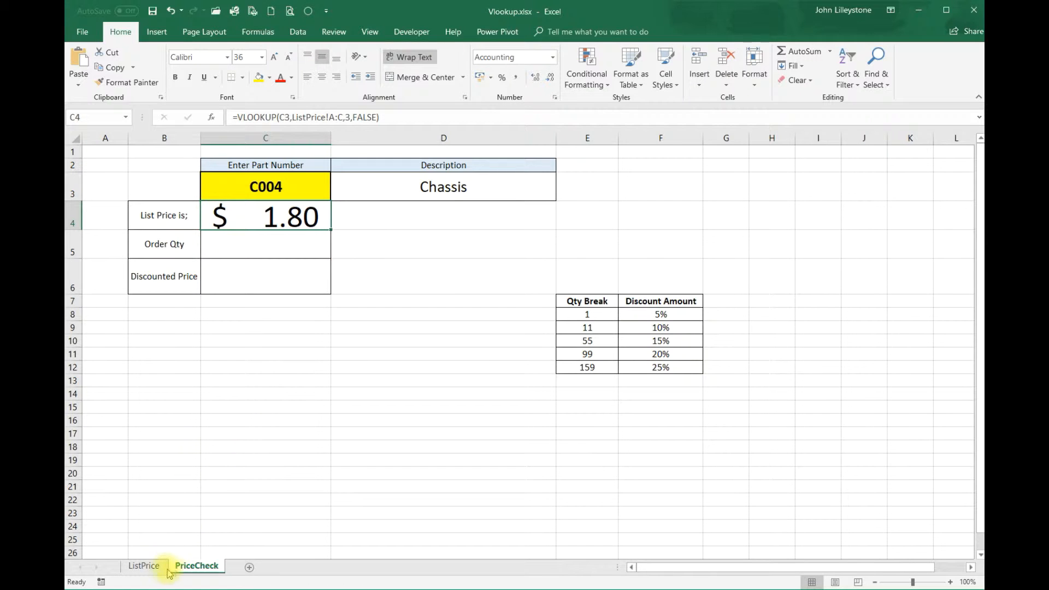
# - Find part C004 on the ListPrice sheet and compare its description and price with the values returned on PriceCheck
pyautogui.click(144, 565)
pyautogui.scroll(20, 252, 328)
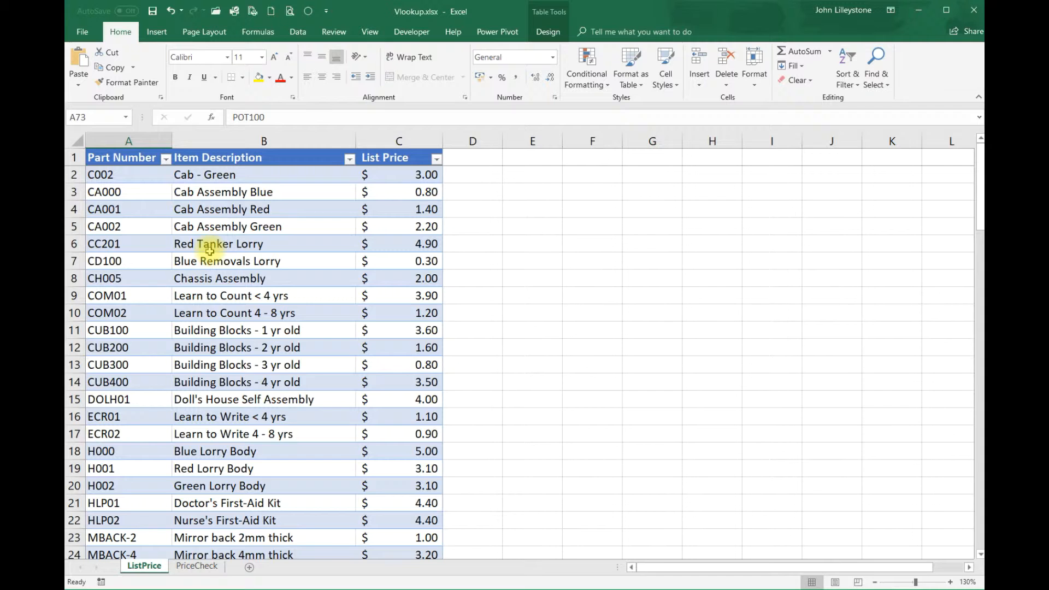
pyautogui.scroll(-7, 203, 319)
pyautogui.scroll(-2, 203, 321)
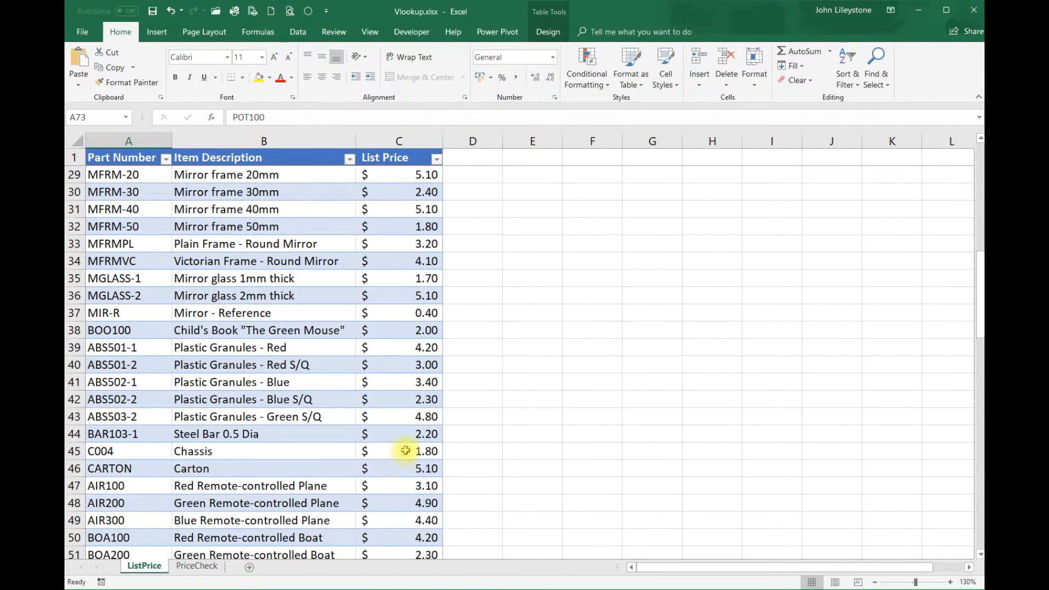
pyautogui.click(217, 569)
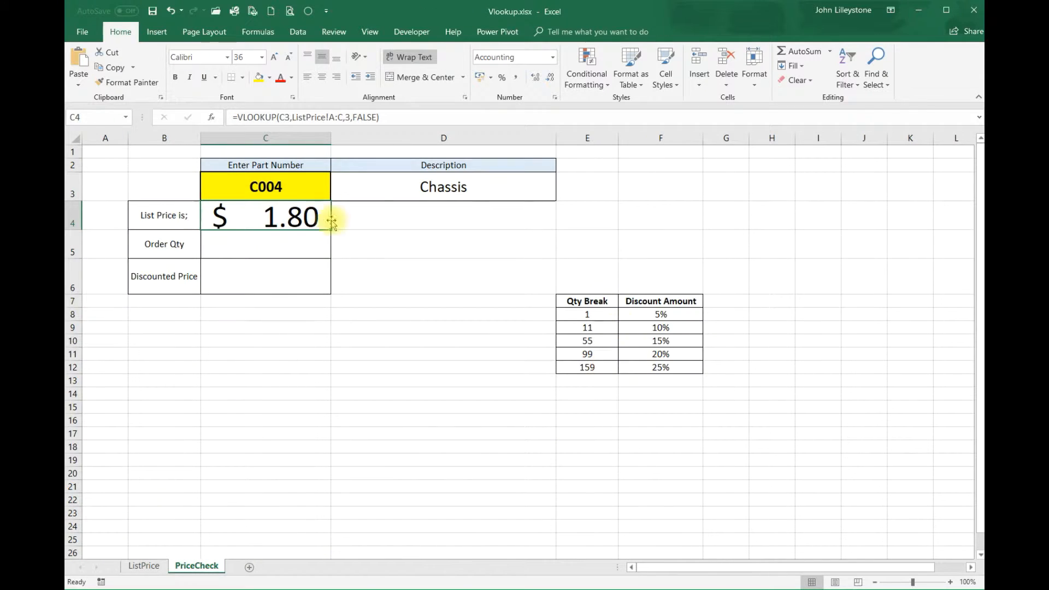
# - Test how the lookups handle a part number missing from the price list by entering ZZ999 in C3
pyautogui.click(296, 191)
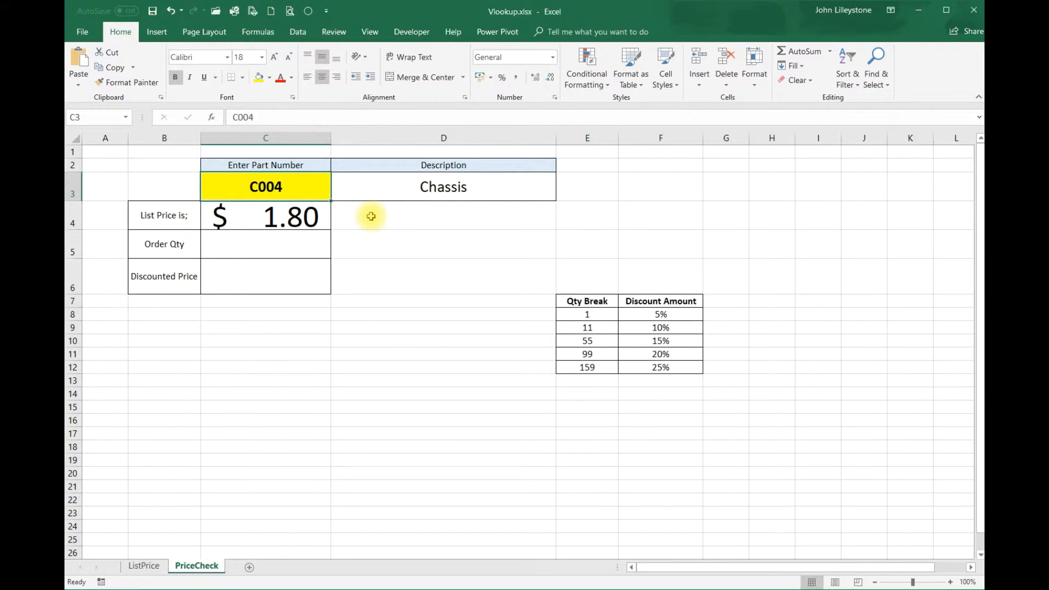
pyautogui.write('ZZ999')
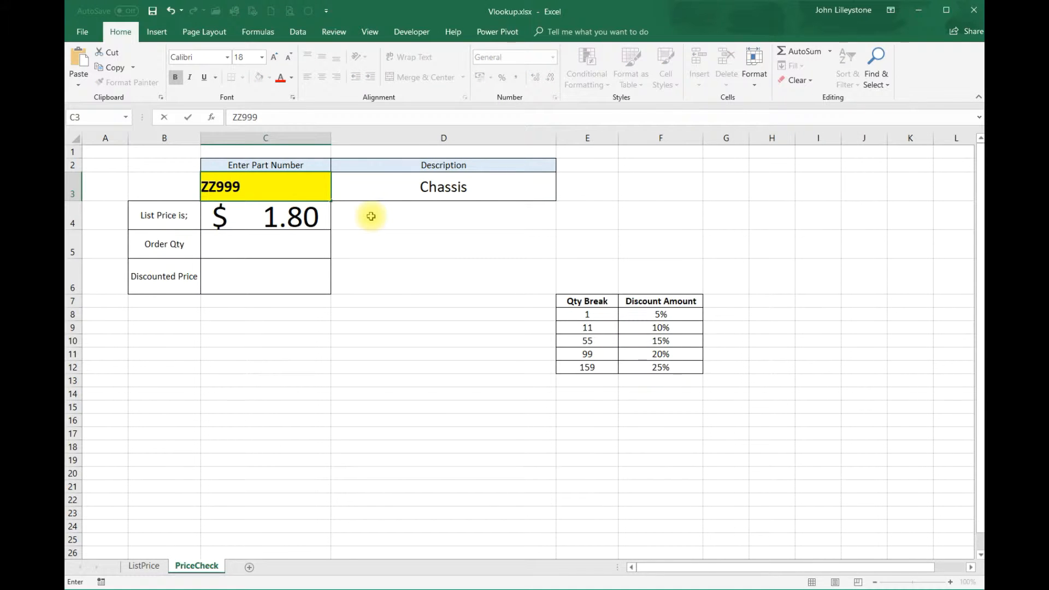
pyautogui.press('Return')
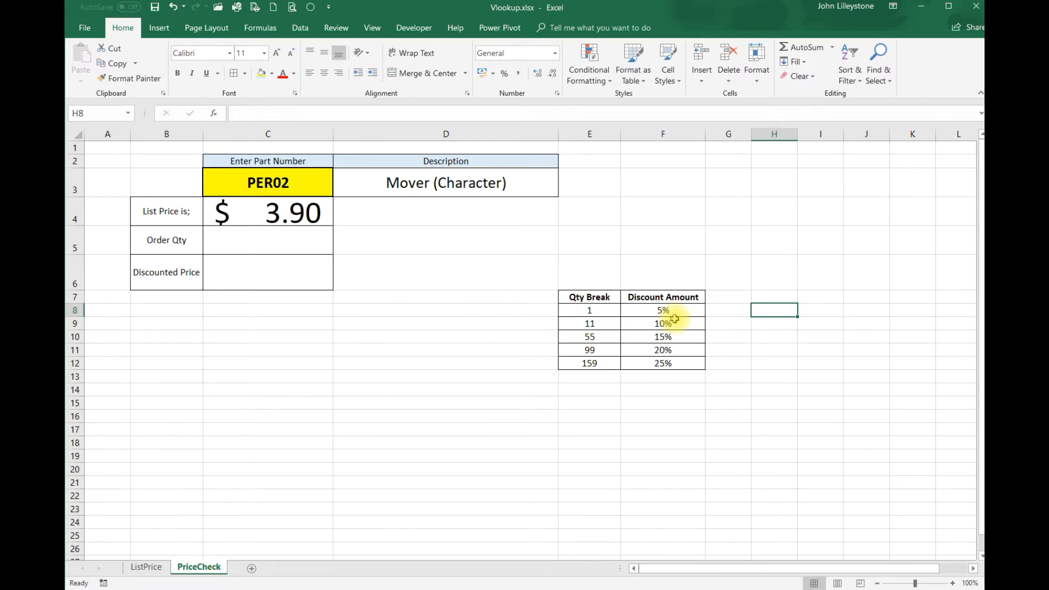
# - Build an approximate-match discount lookup in H8 that searches the quantity break table for H6: =VLOOKUP(H6,E7:F12,2,TRUE)
pyautogui.write('=vl')
pyautogui.press('Tab')
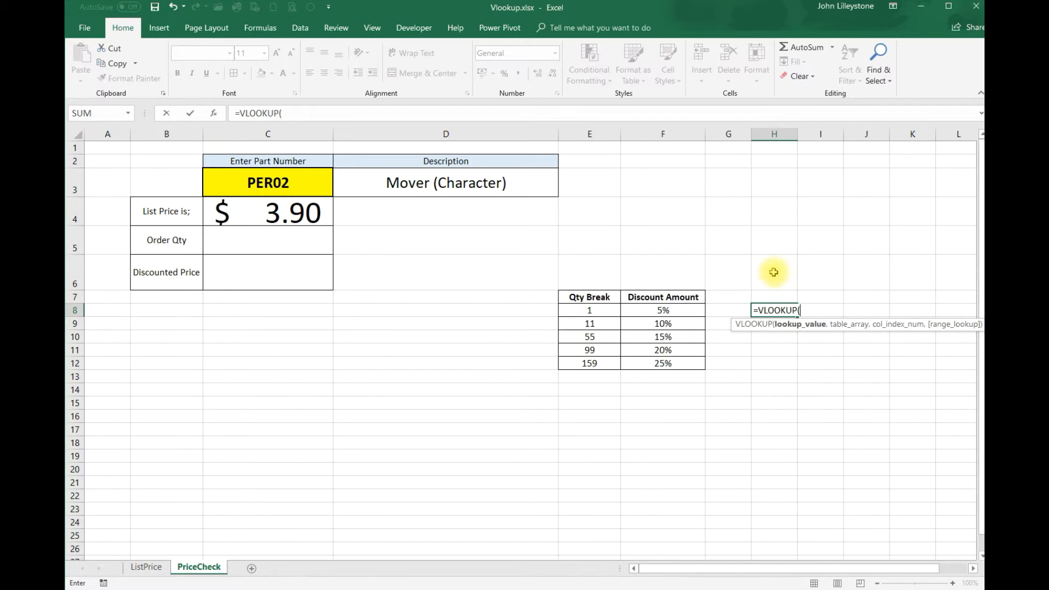
pyautogui.click(774, 273)
pyautogui.write(',')
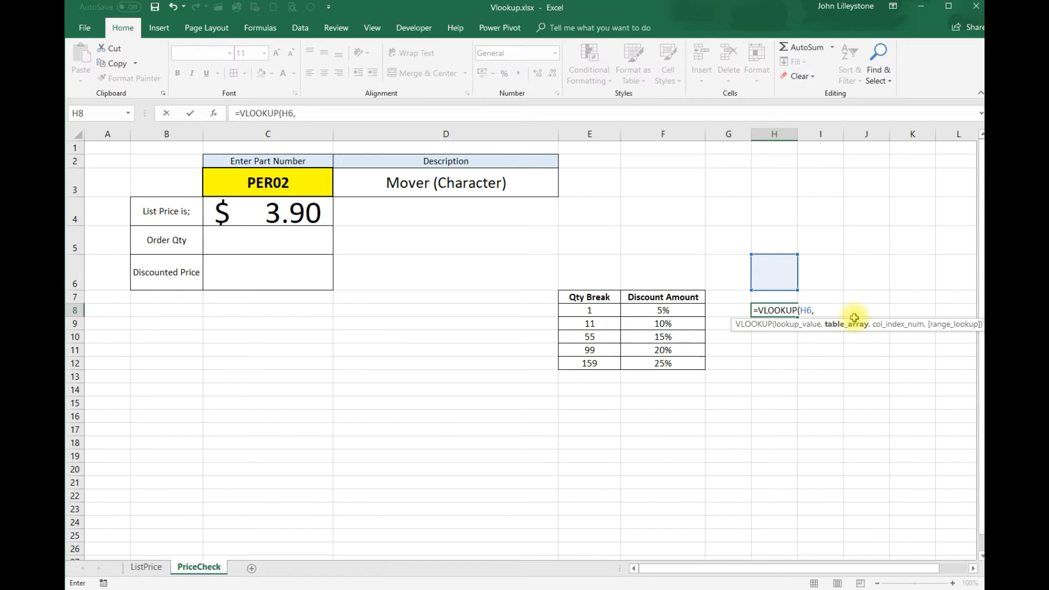
pyautogui.moveTo(601, 299); pyautogui.dragTo(640, 367)
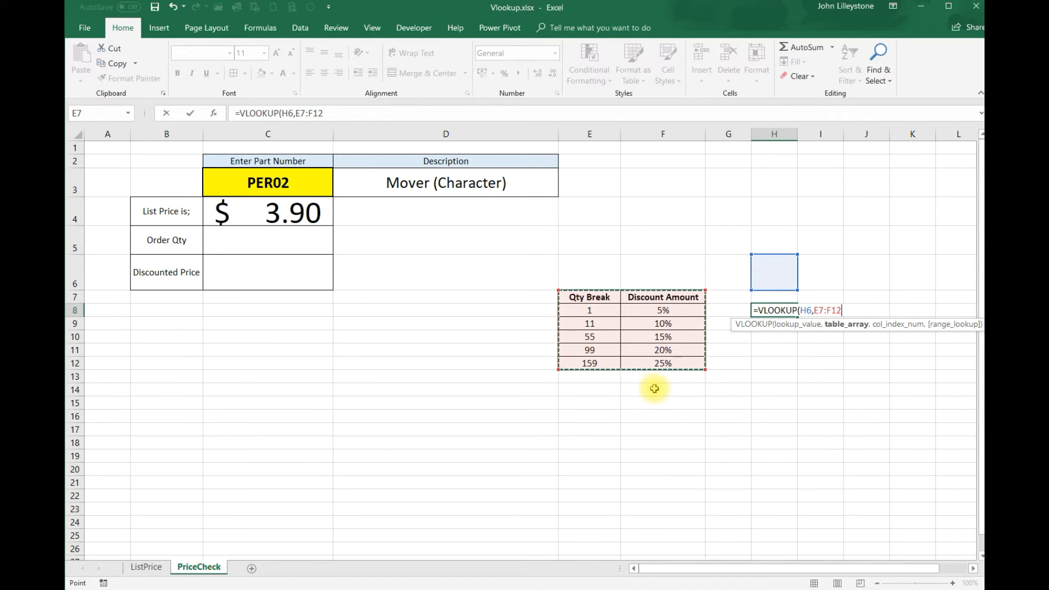
pyautogui.write(',')
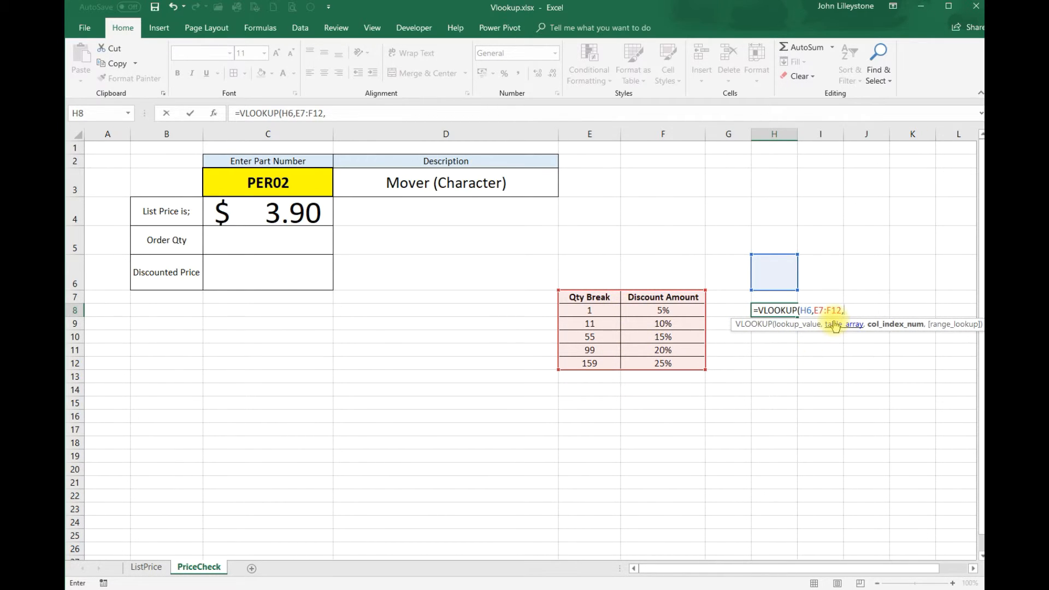
pyautogui.write(',')
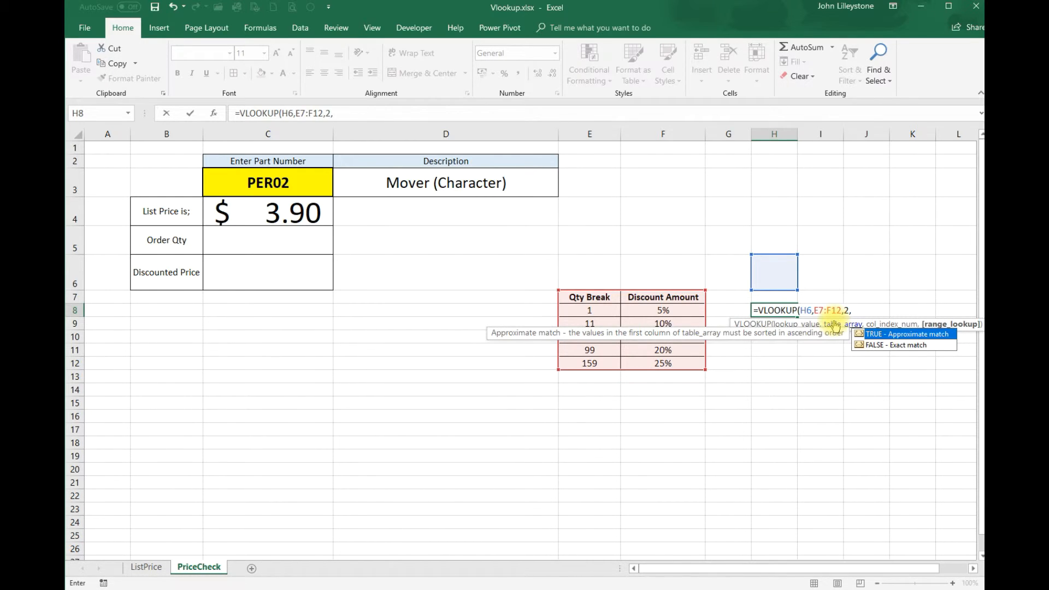
pyautogui.press('Tab')
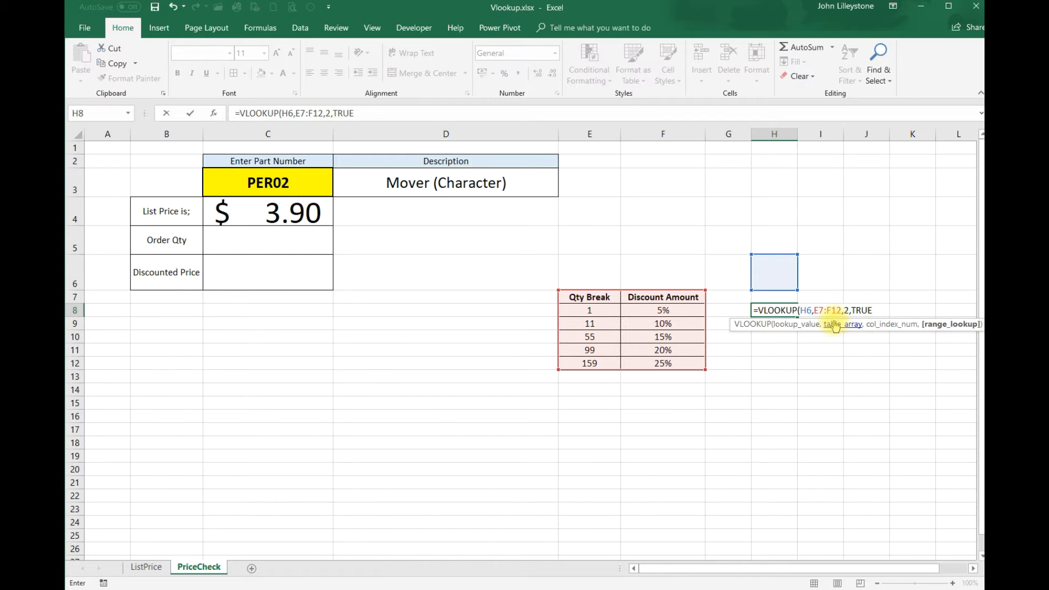
pyautogui.write(')')
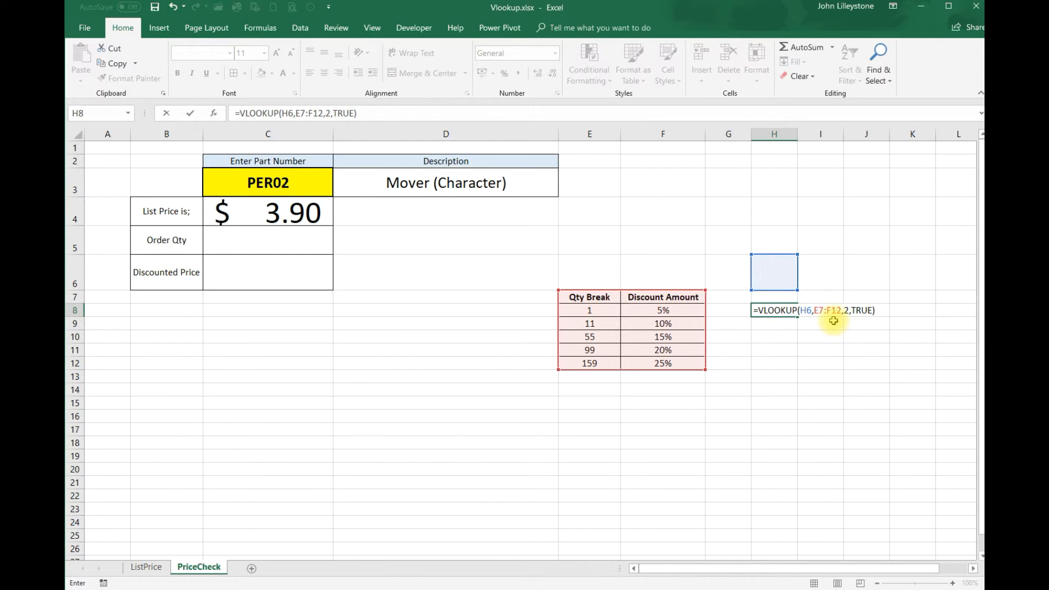
pyautogui.press('Return')
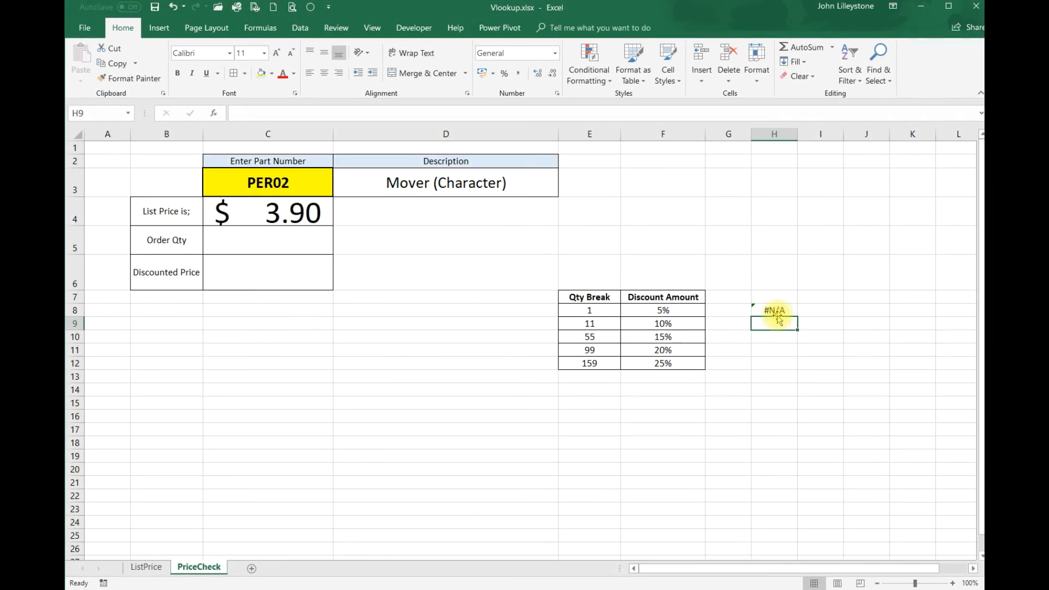
# - Test the discount lookup in H8 by entering quantities 8 and 17 in H6
pyautogui.click(779, 271)
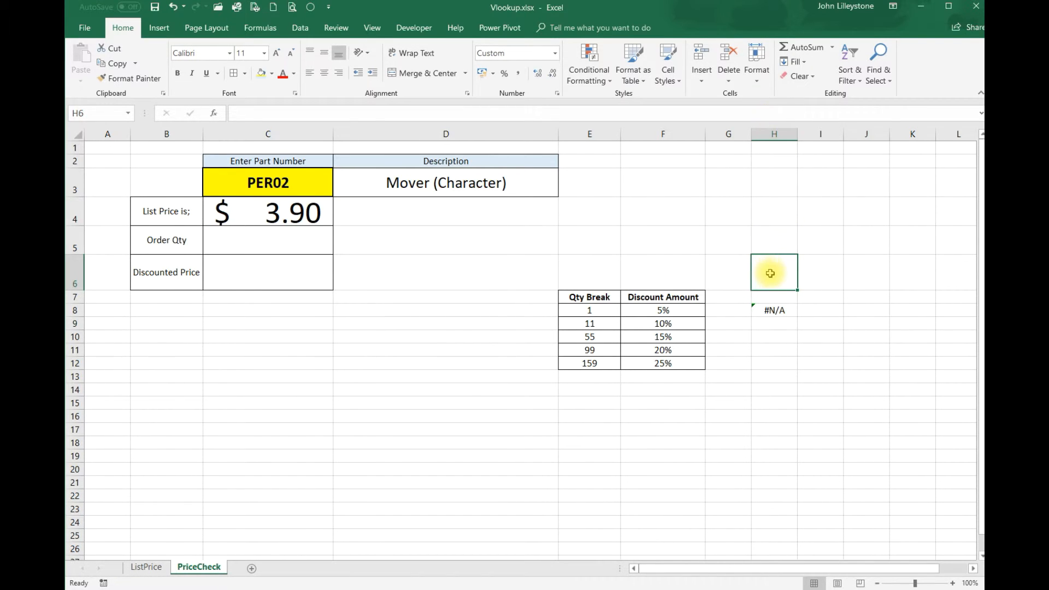
pyautogui.write('8')
pyautogui.press('Return')
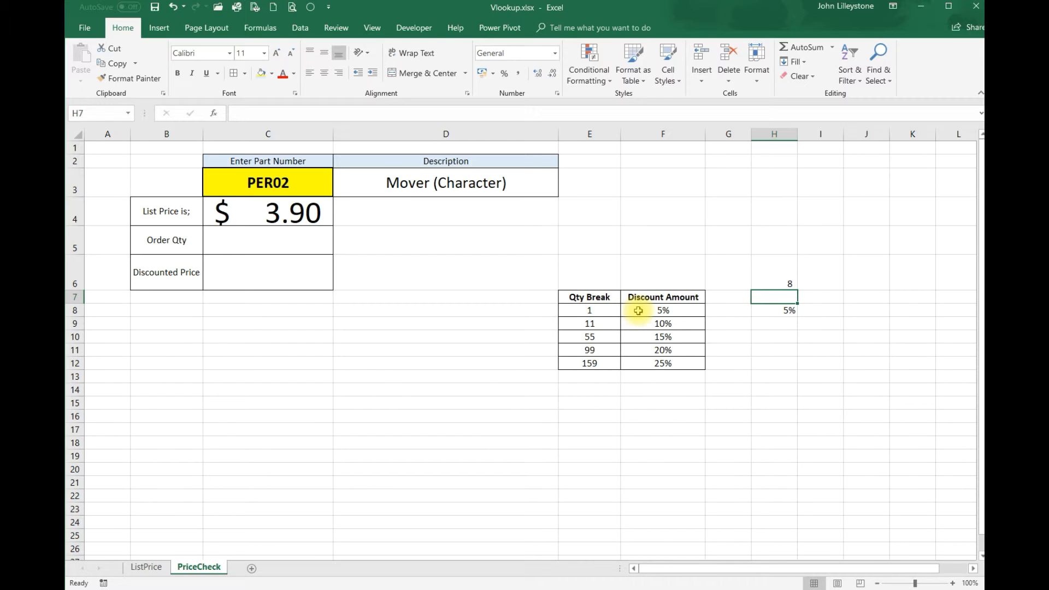
pyautogui.click(774, 276)
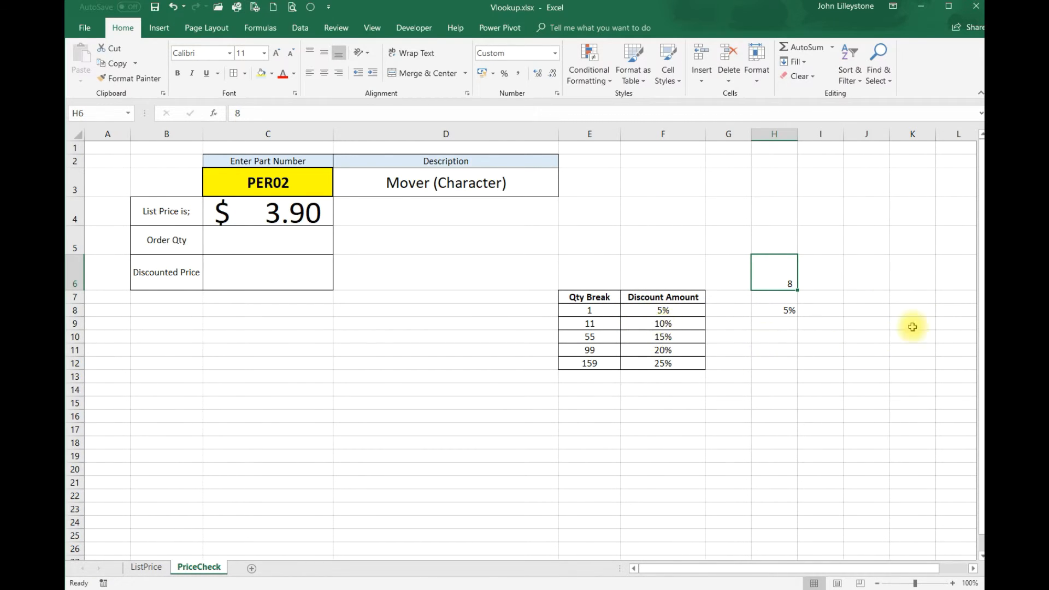
pyautogui.write('17')
pyautogui.press('Return')
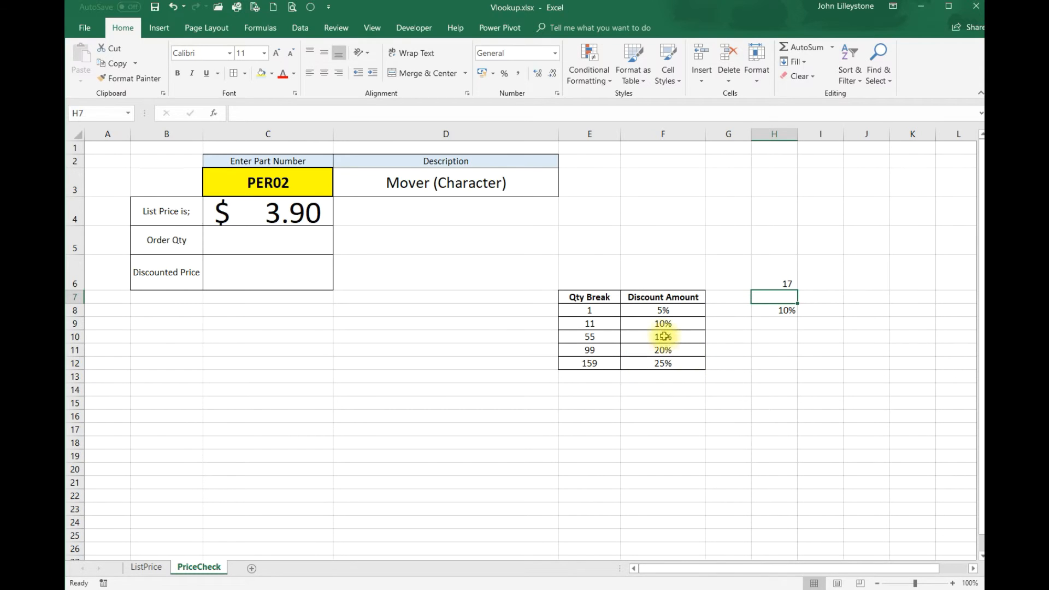
# - Test the higher quantity breaks by entering 98 and then 200 in H6, and review the lookup formula in H8
pyautogui.click(785, 284)
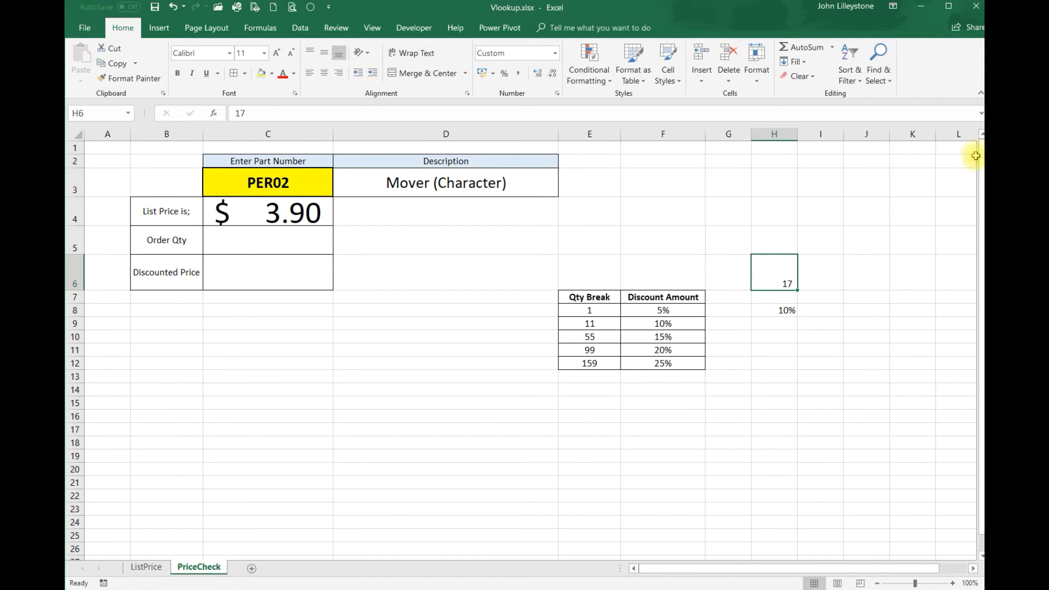
pyautogui.write('98')
pyautogui.press('Return')
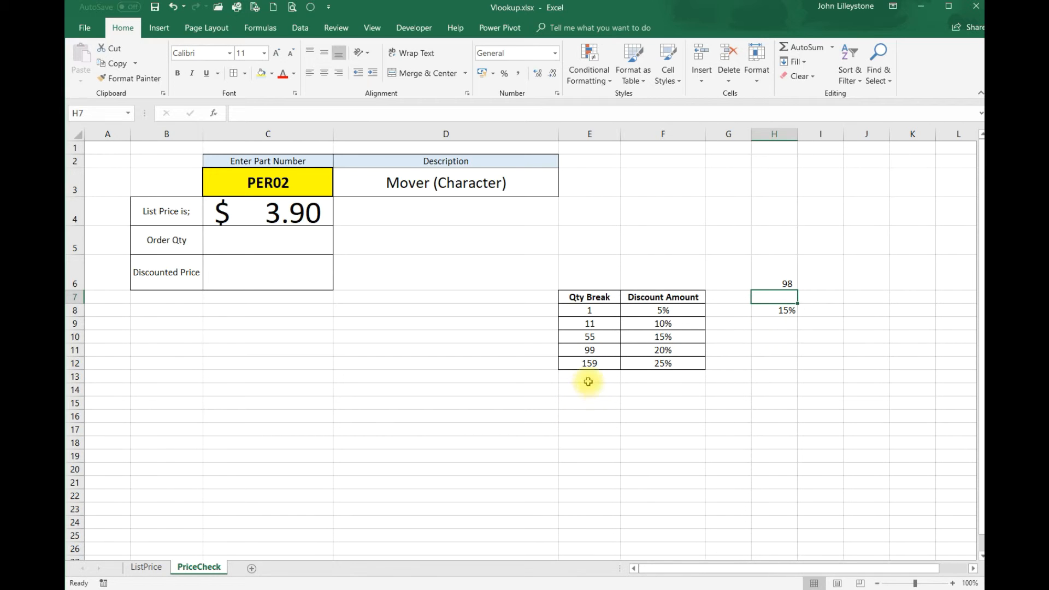
pyautogui.click(791, 277)
pyautogui.write('200')
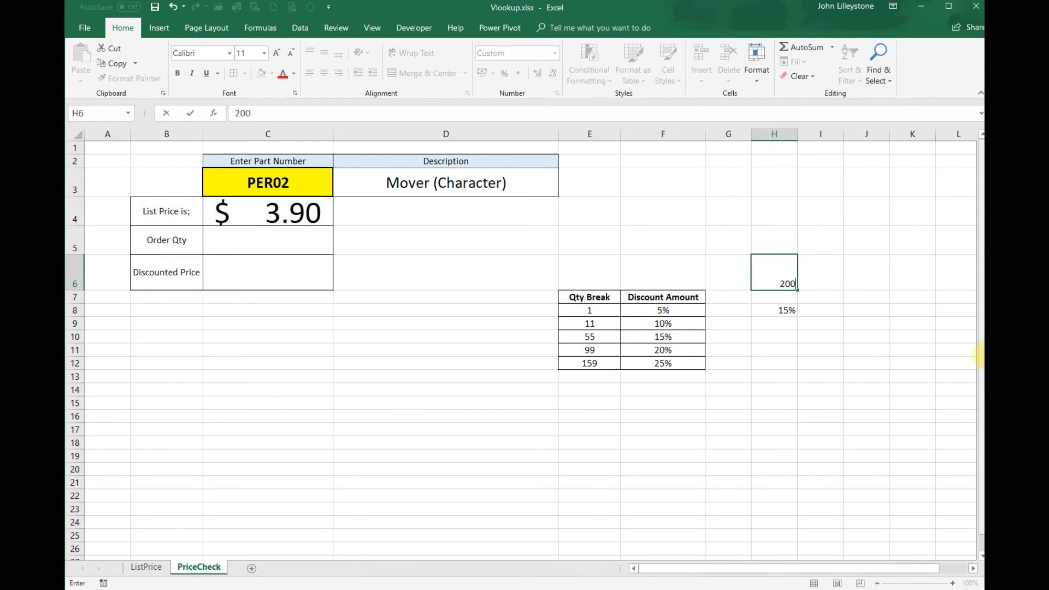
pyautogui.press('Return')
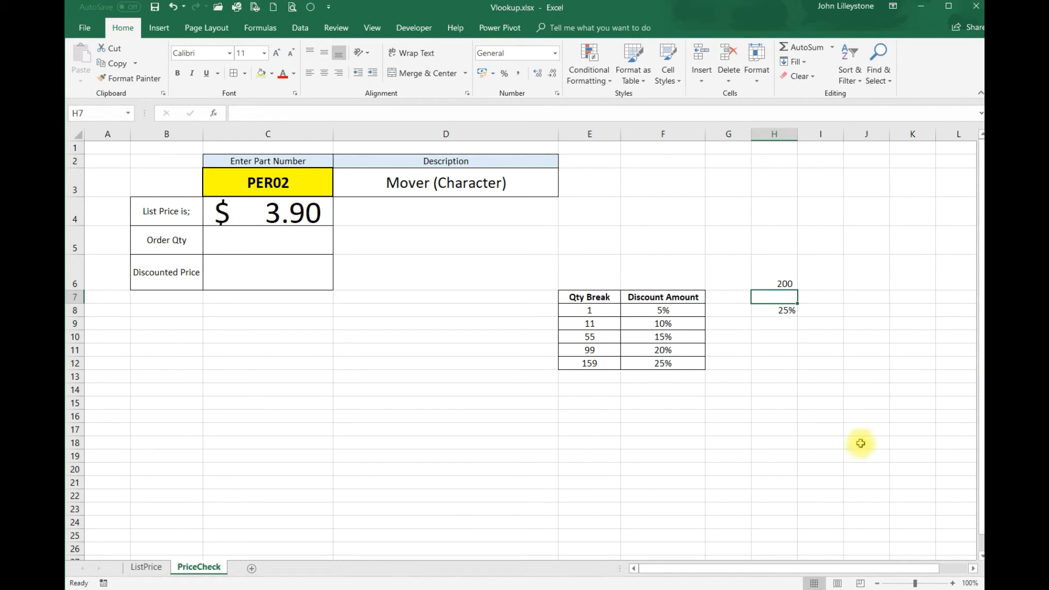
pyautogui.press('Up')
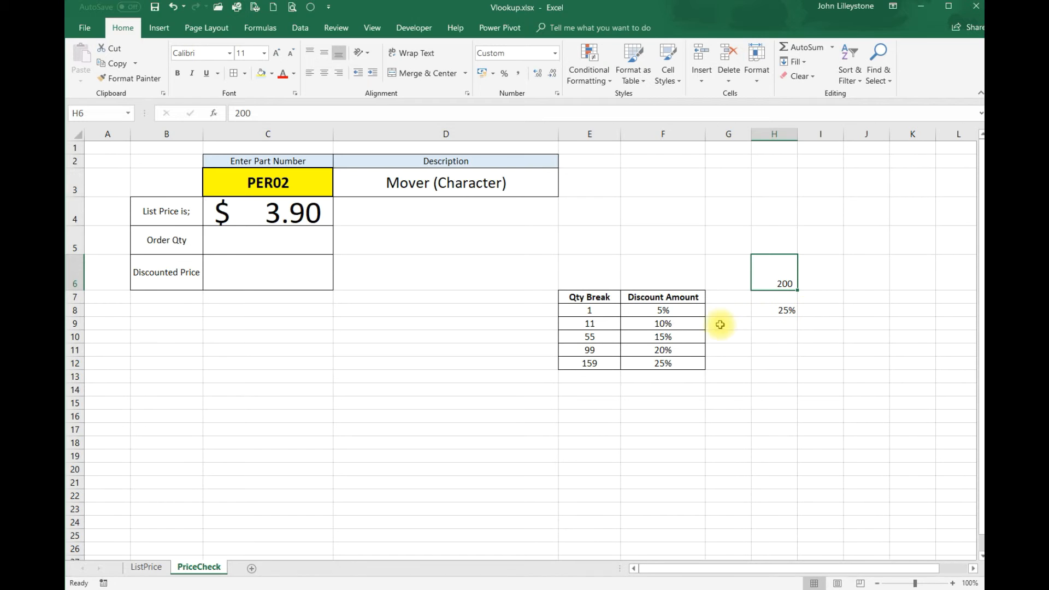
pyautogui.click(780, 310)
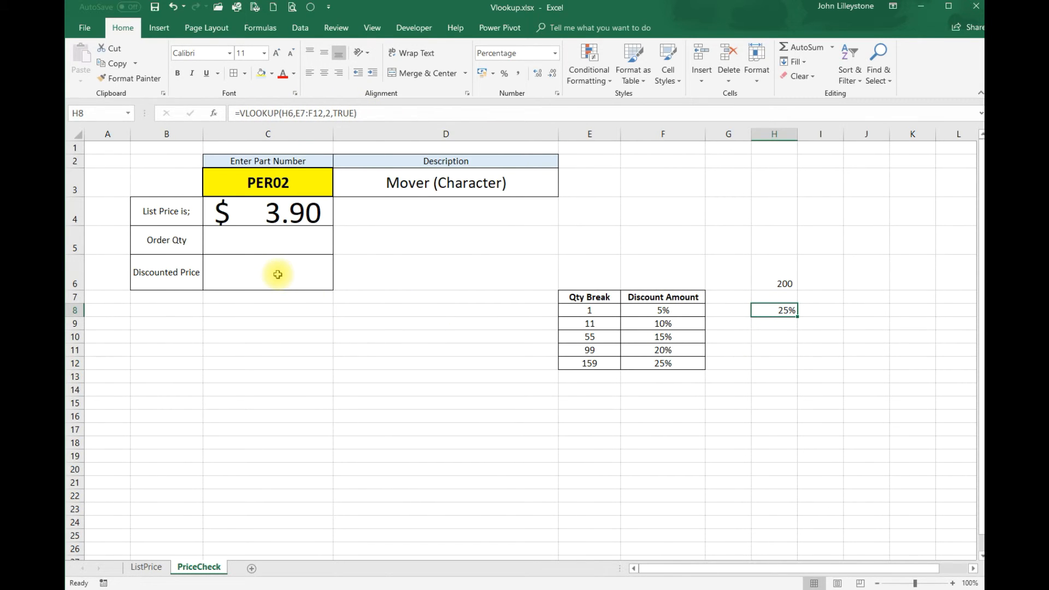
# - Enter an order quantity of 8 in C5
pyautogui.click(268, 242)
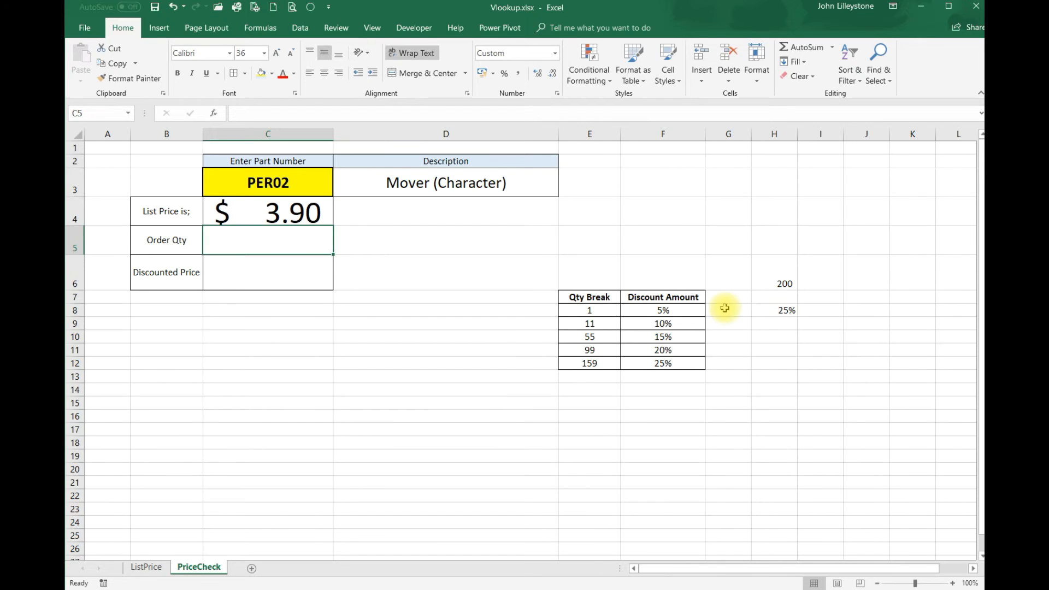
pyautogui.write('8')
pyautogui.press('Return')
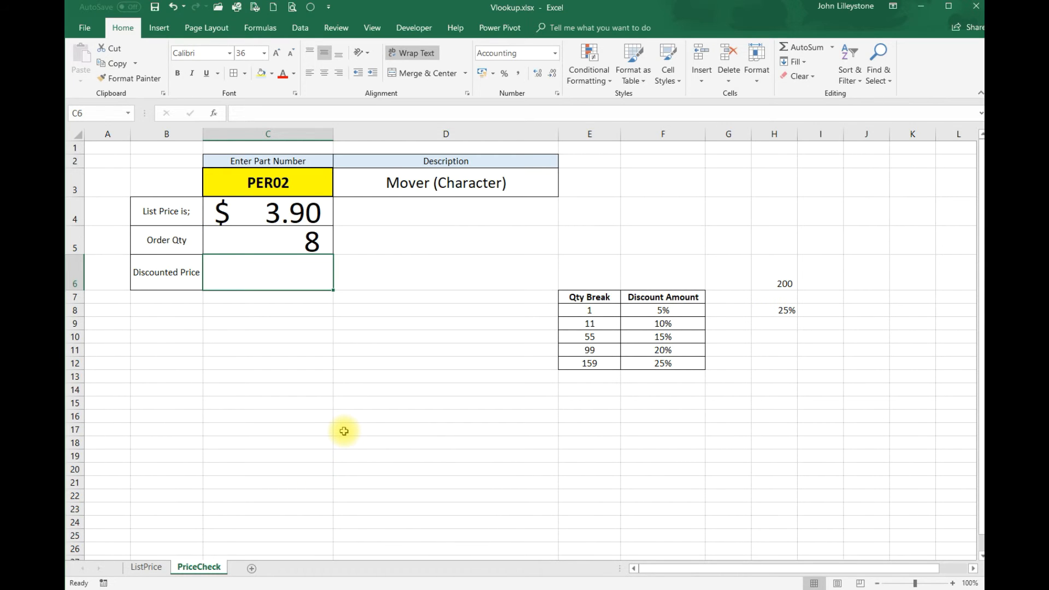
# - Calculate the discounted price in C6 from the list price and an approximate-match quantity discount lookup: =C4-(C4*(VLOOKUP(C5,E7:F12,2,TRUE)))
pyautogui.write('=')
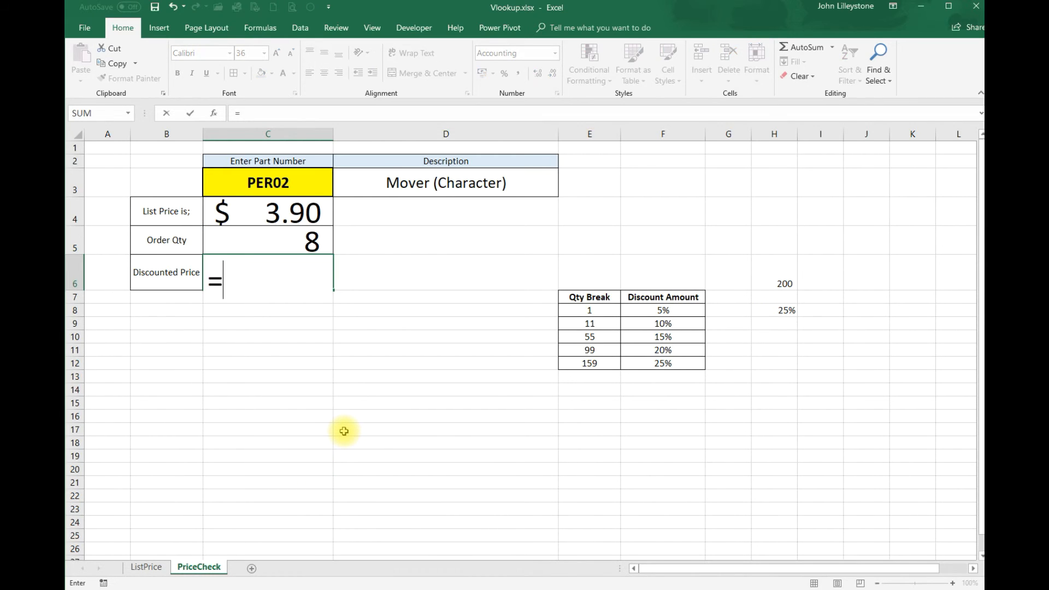
pyautogui.click(272, 213)
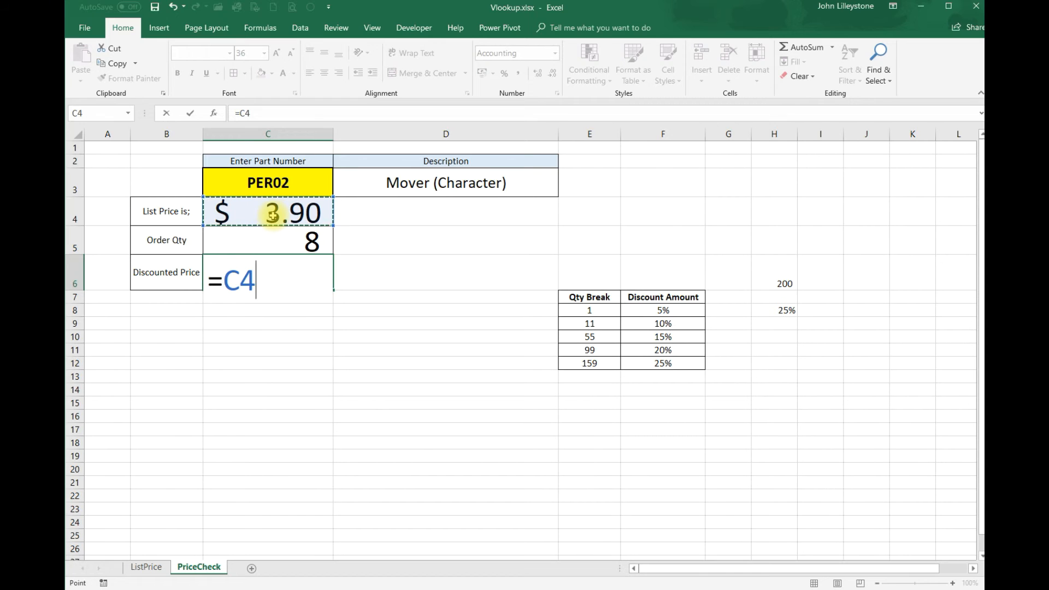
pyautogui.write('-(')
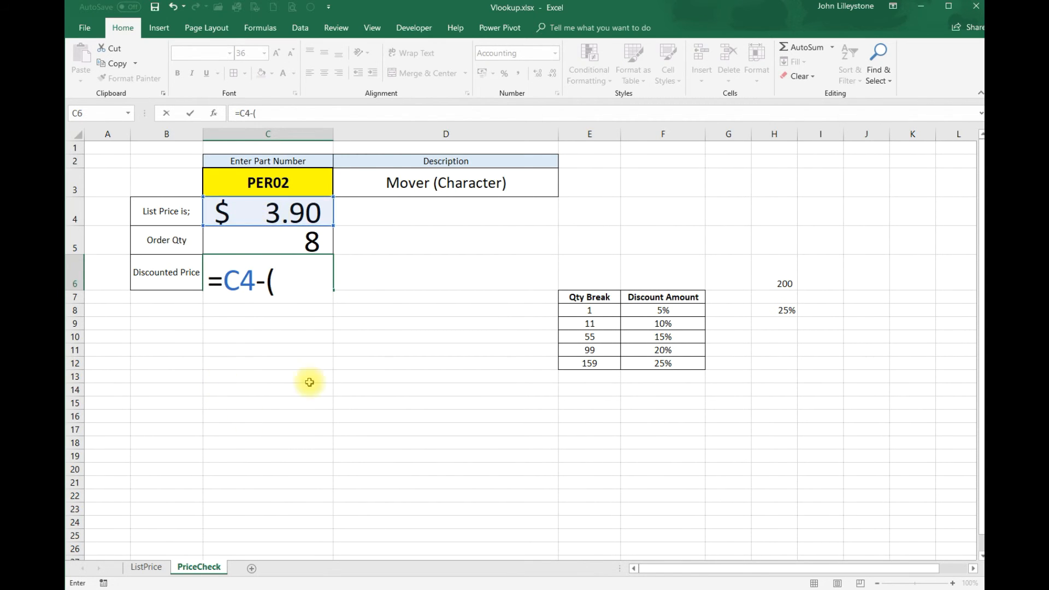
pyautogui.click(280, 211)
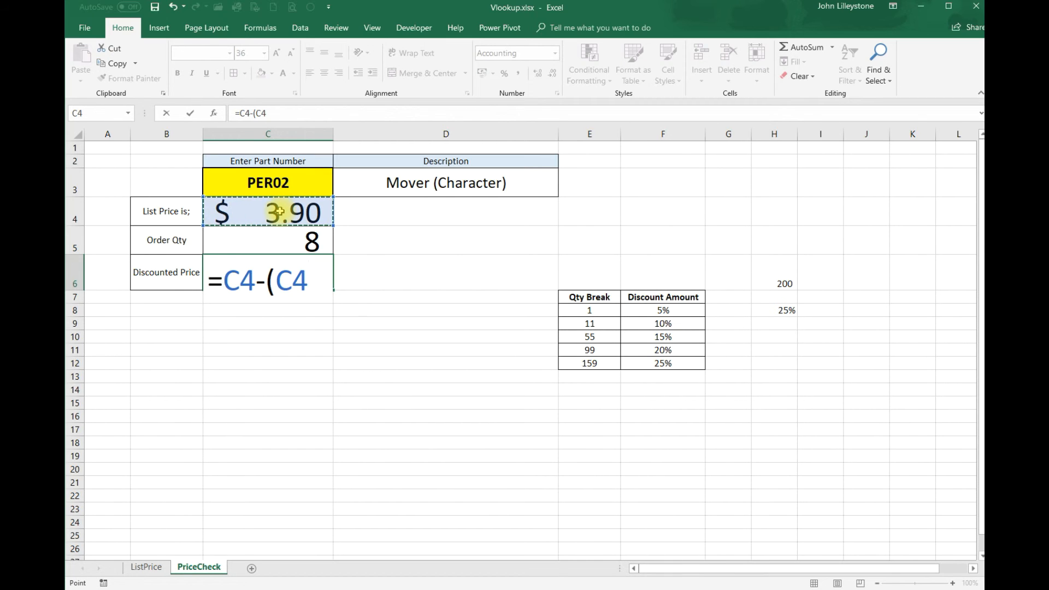
pyautogui.write('*(')
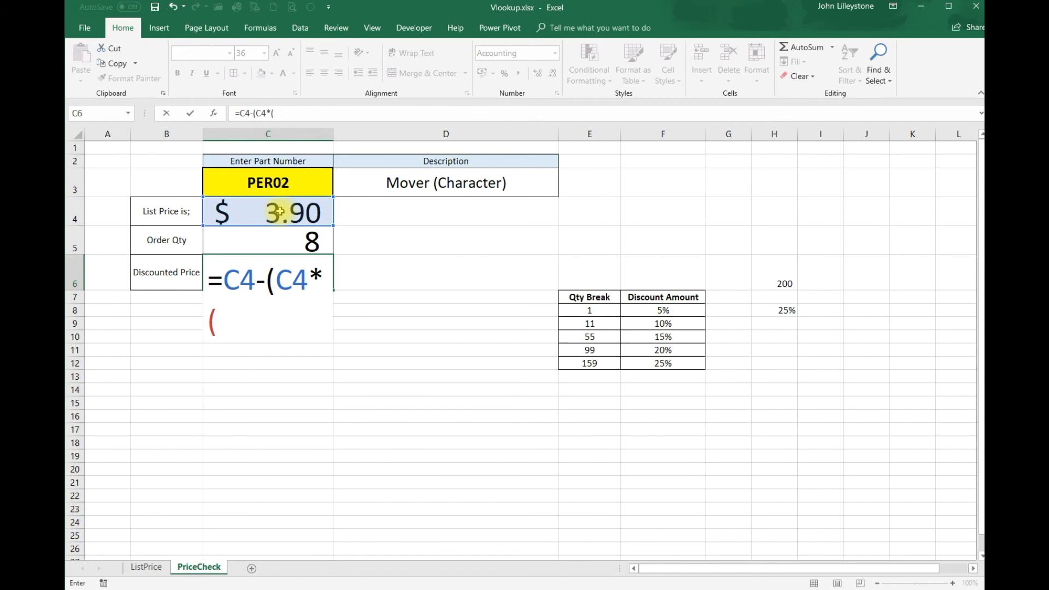
pyautogui.write('vl')
pyautogui.press('Tab')
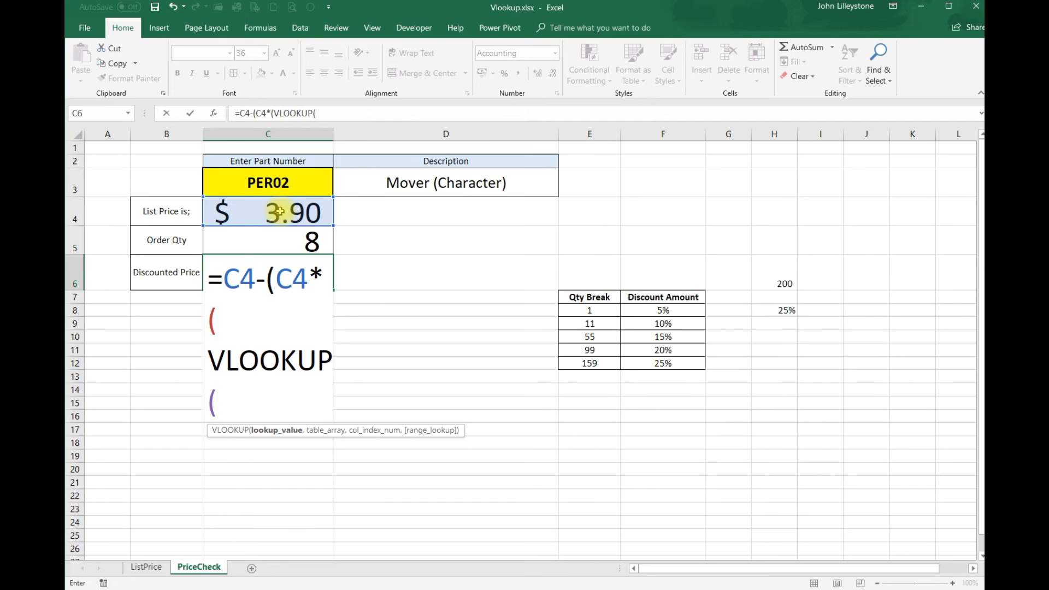
pyautogui.click(273, 240)
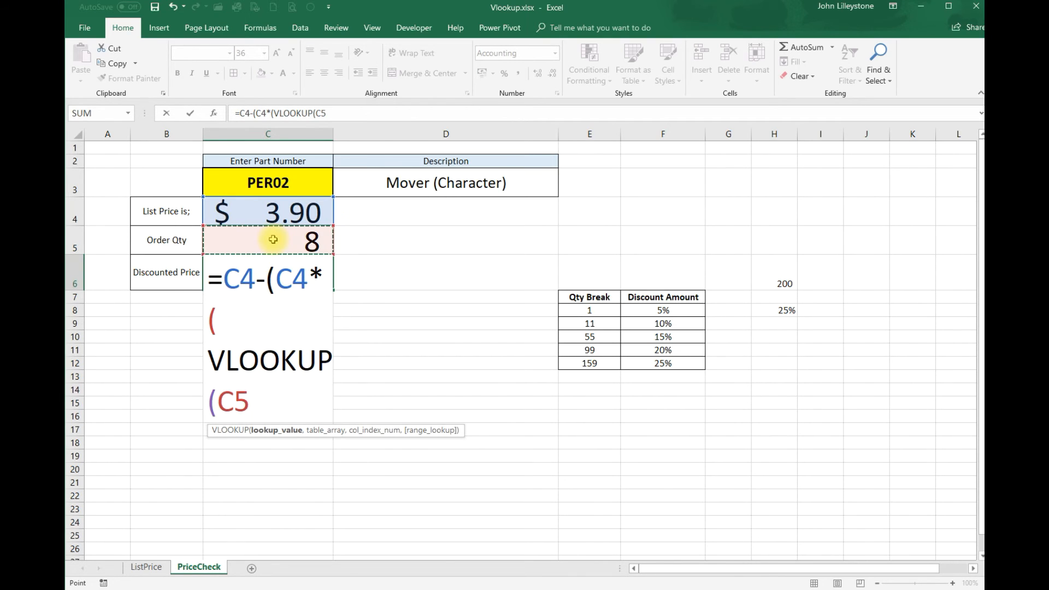
pyautogui.write(',')
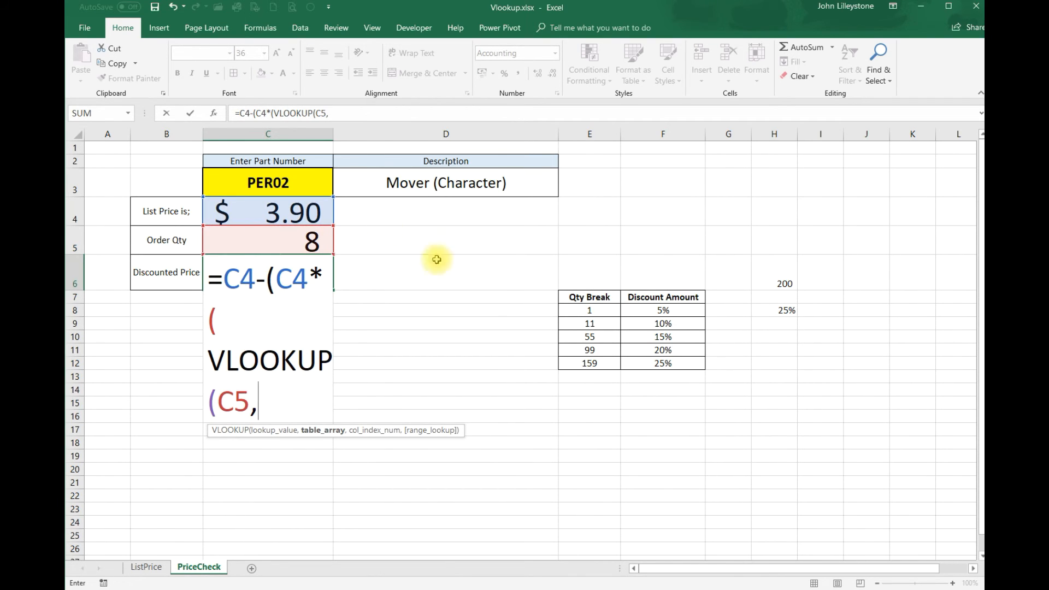
pyautogui.moveTo(603, 298); pyautogui.dragTo(645, 364)
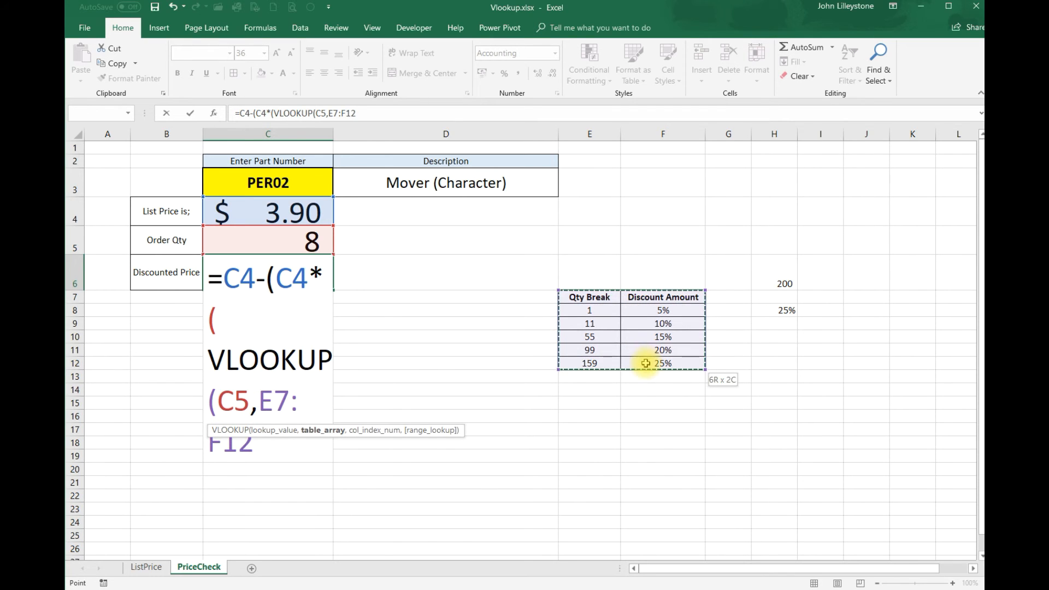
pyautogui.write(',')
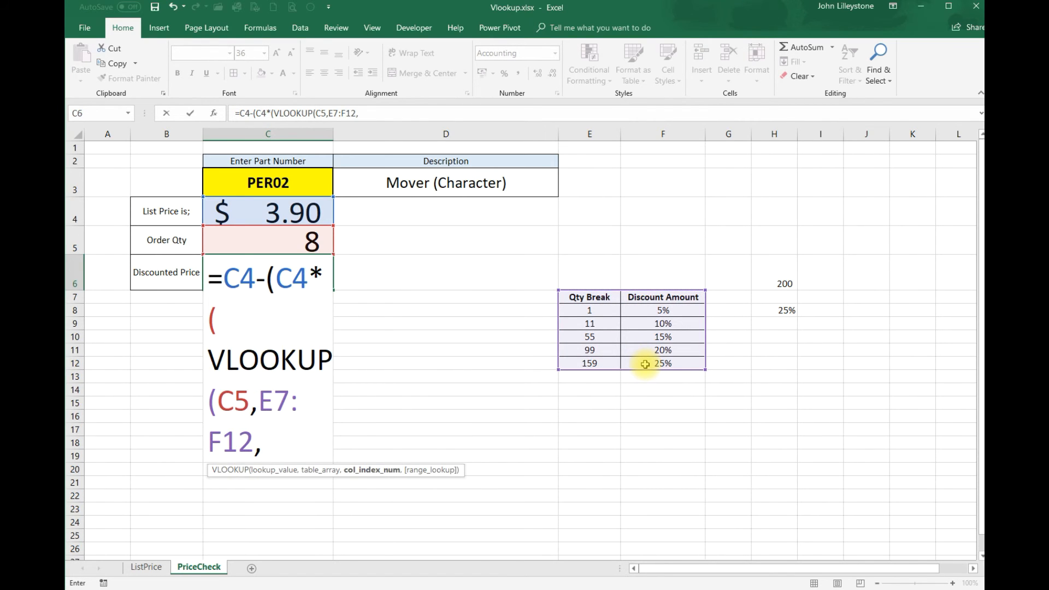
pyautogui.write('2,')
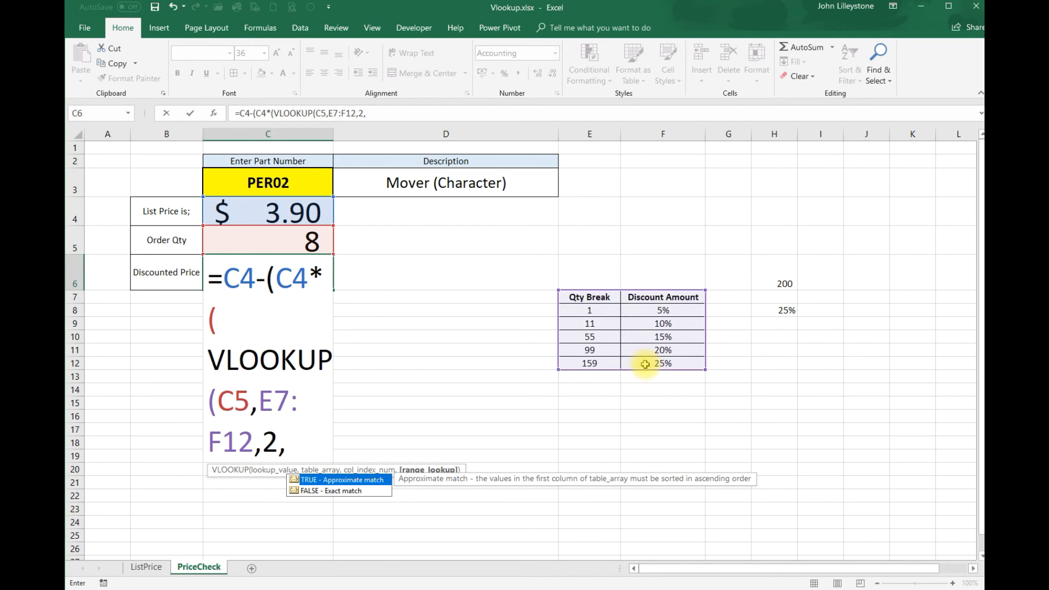
pyautogui.press('Tab')
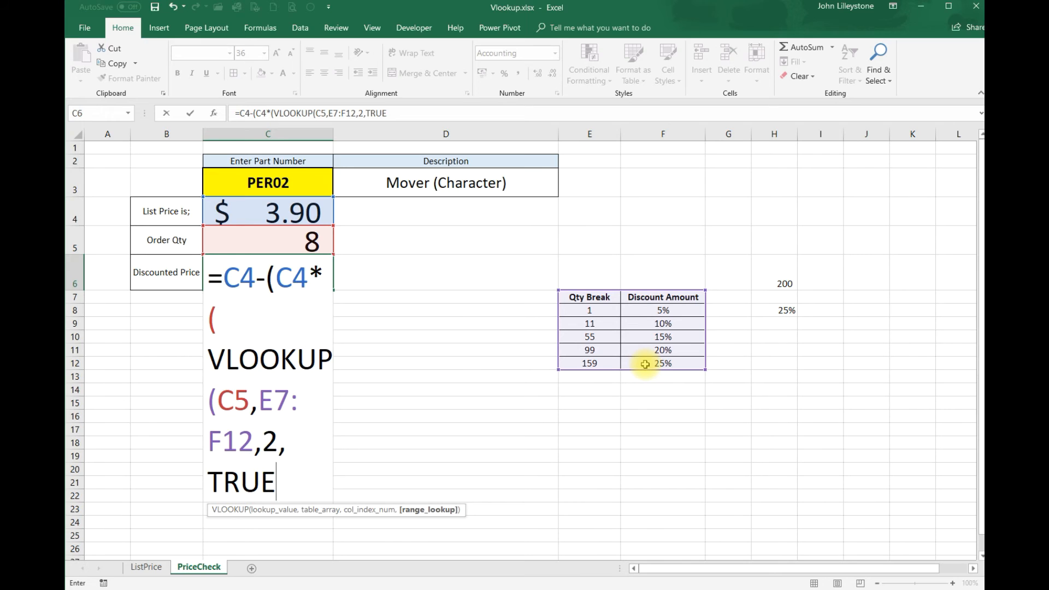
pyautogui.write('))')
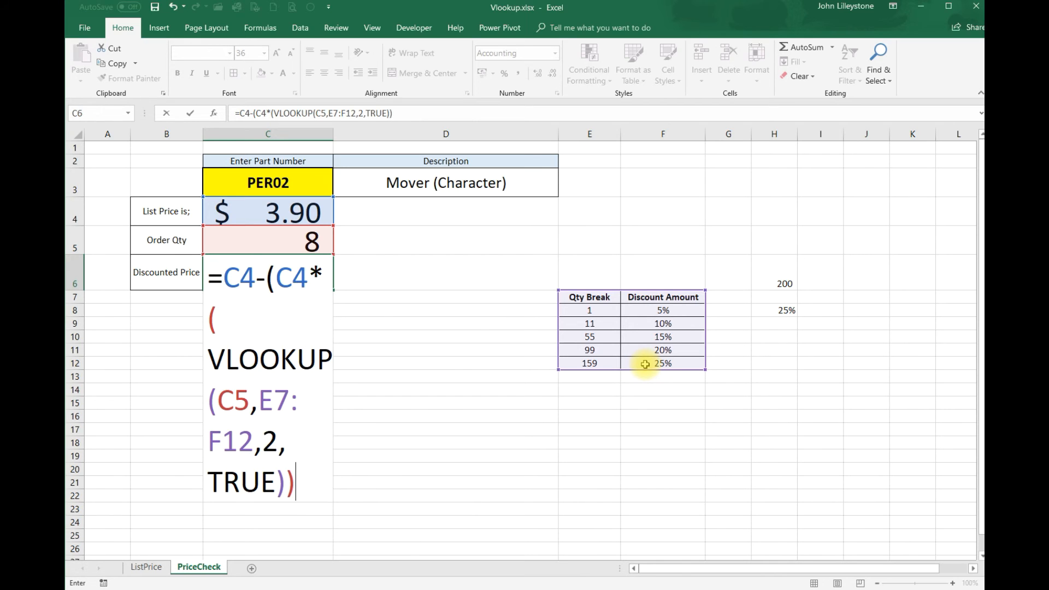
pyautogui.write(')')
pyautogui.press('Return')
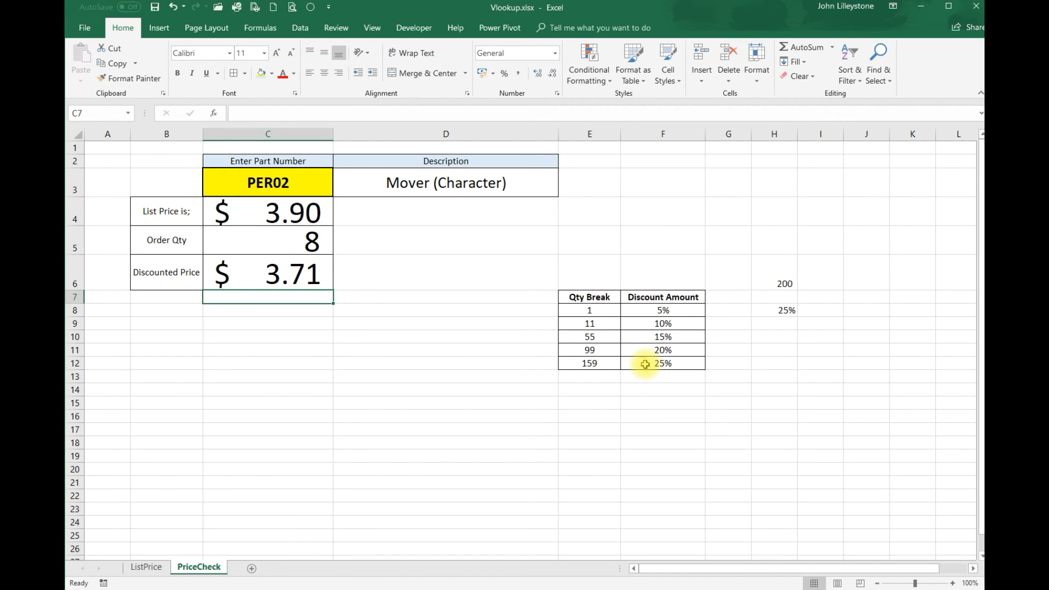
# - Test the discounted price formula by entering order quantities of 12 and then 60 in C5
pyautogui.press('Up')
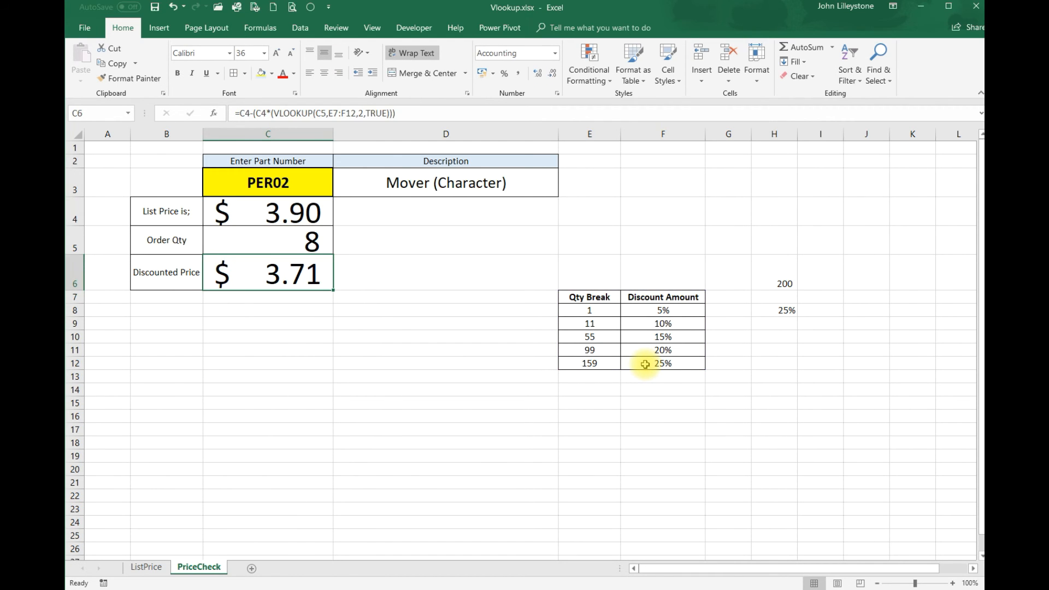
pyautogui.press('Up')
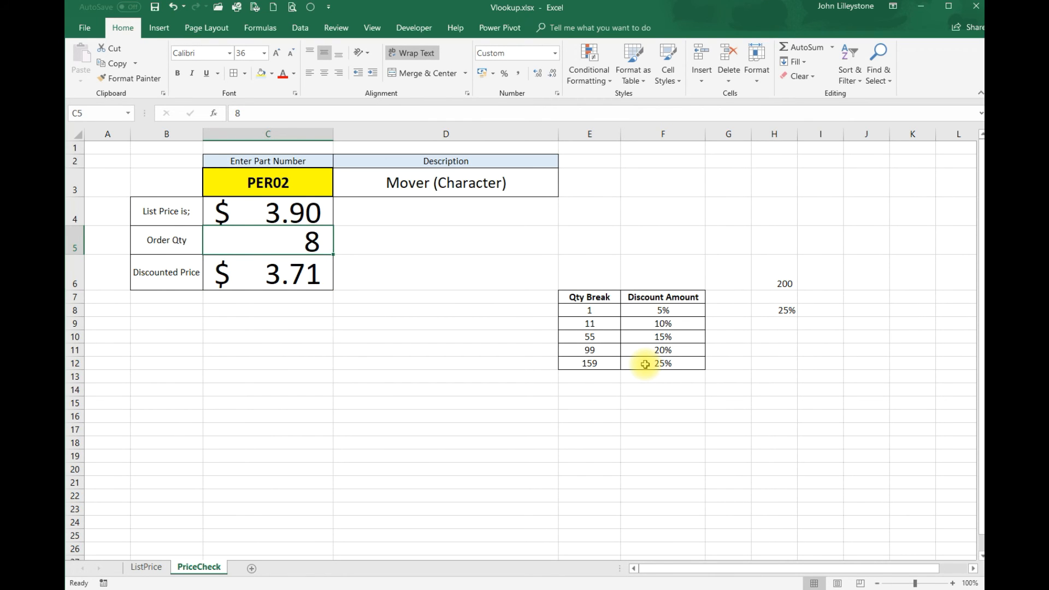
pyautogui.write('12')
pyautogui.press('Return')
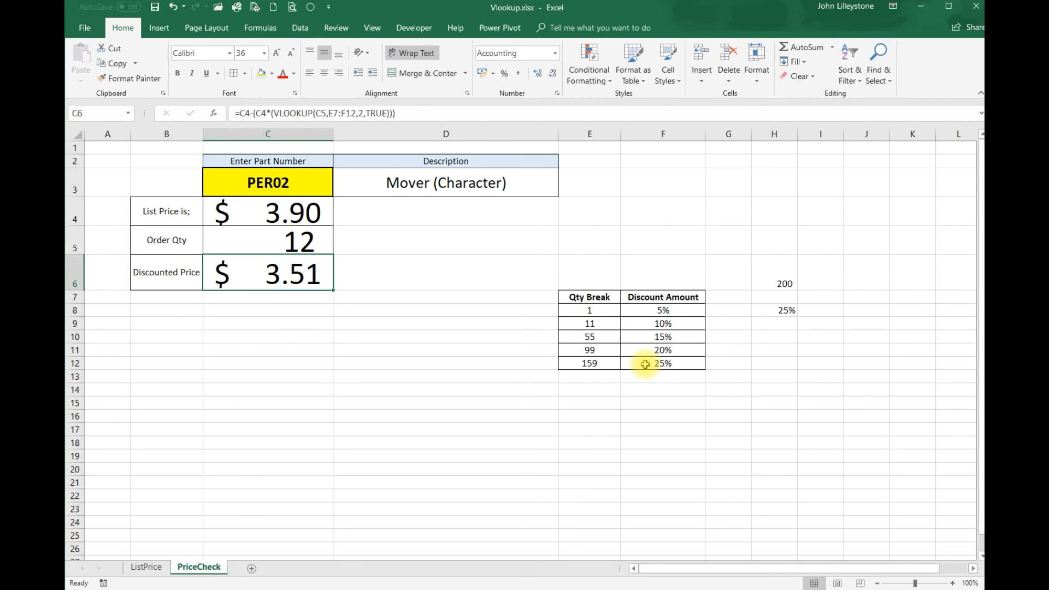
pyautogui.press('Up')
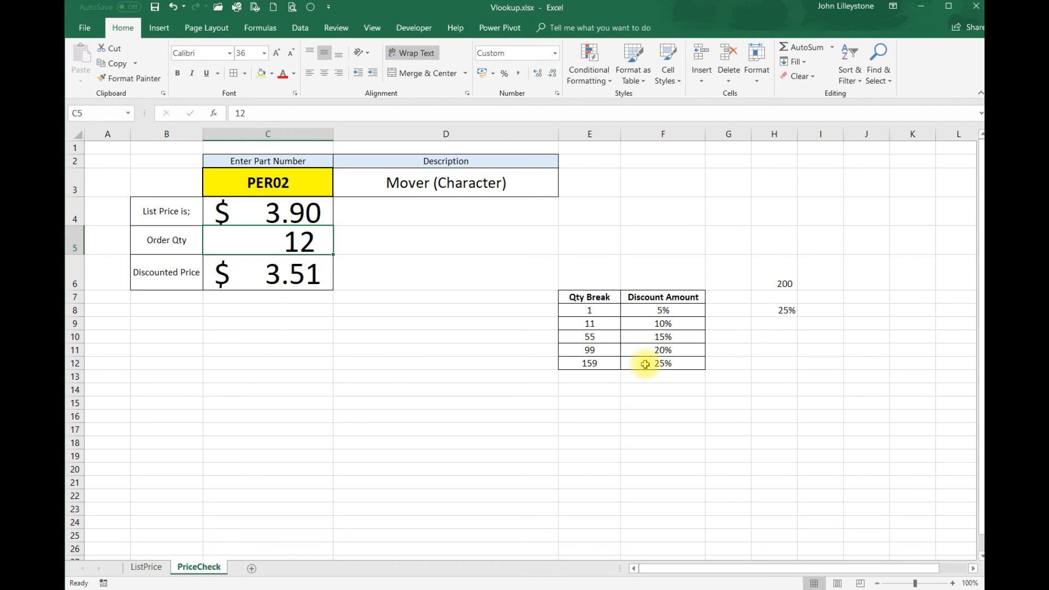
pyautogui.write('60')
pyautogui.press('Return')
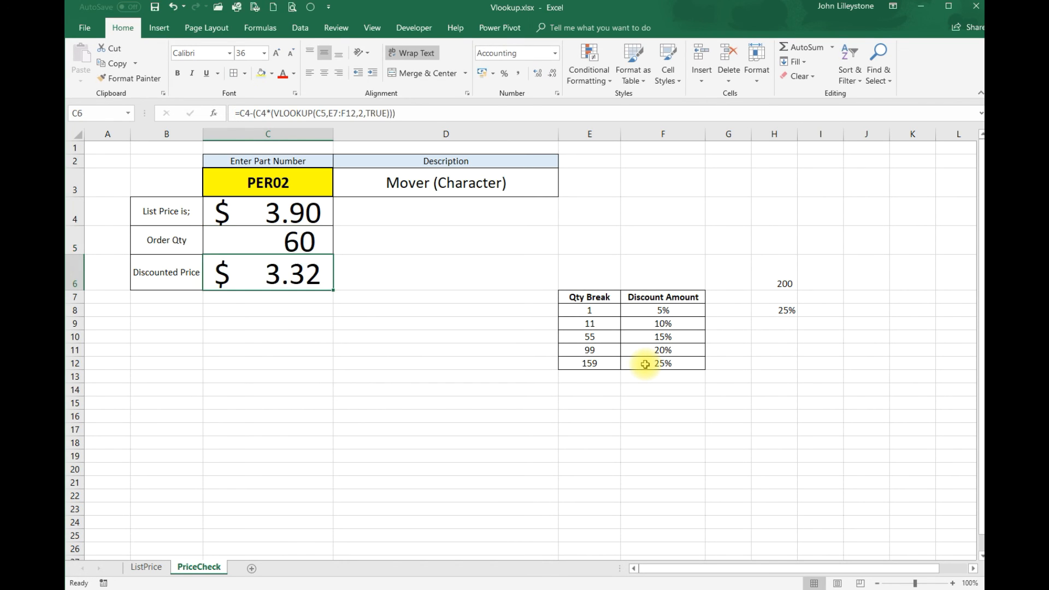